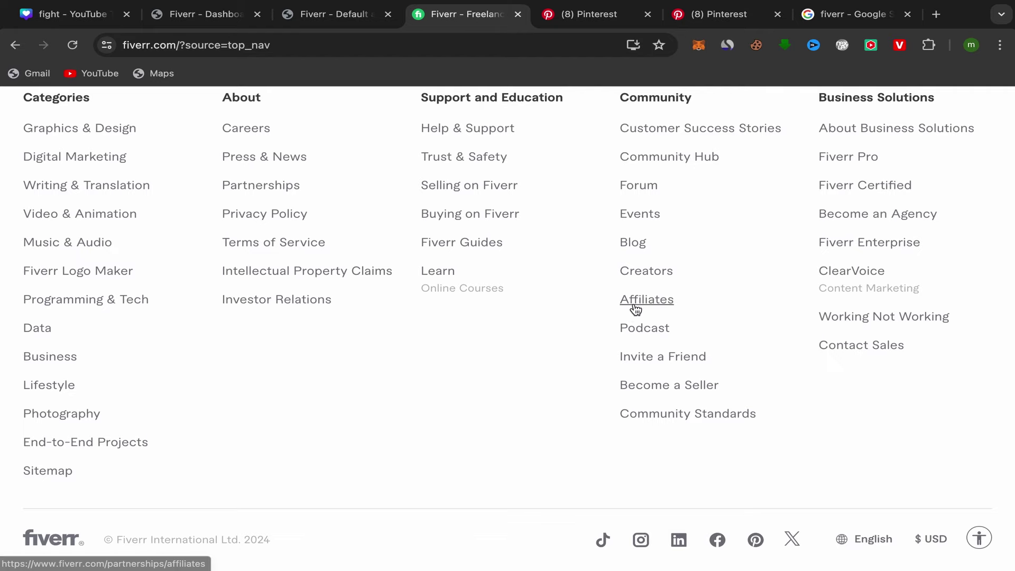
- Open the Fiverr Affiliates program page from the site footer and review its benefits and partner requirements
{"action": "left_click", "coordinate": [639, 300]}
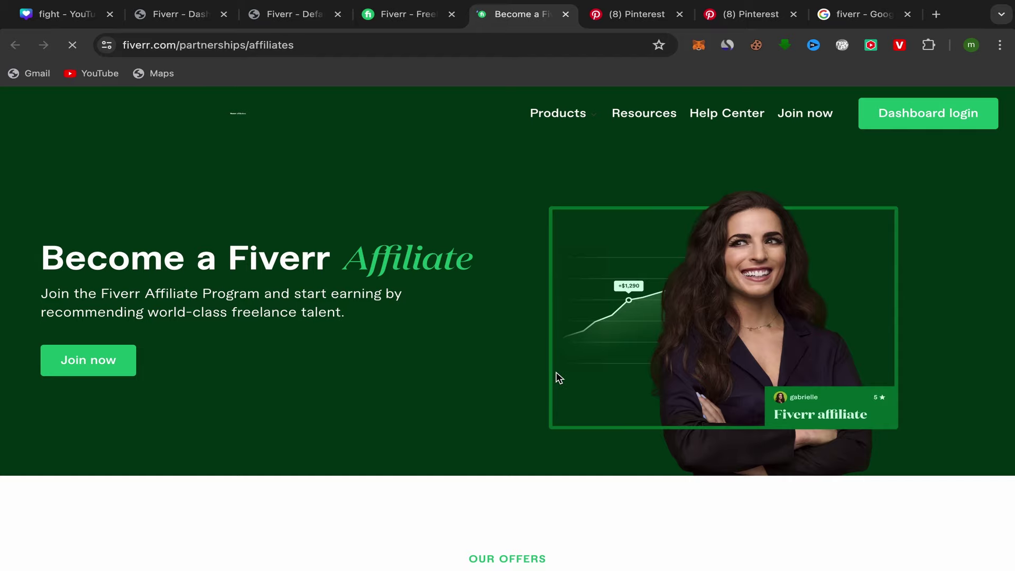
{"action": "scroll", "coordinate": [556, 373], "scroll_direction": "down", "scroll_amount": 10}
{"action": "scroll", "coordinate": [556, 375], "scroll_direction": "down", "scroll_amount": 15}
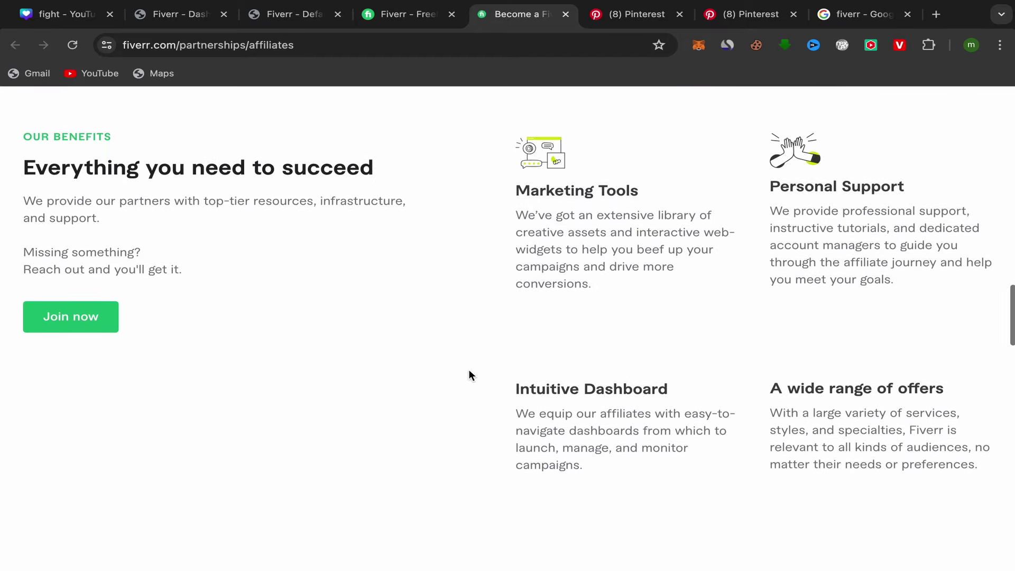
{"action": "scroll", "coordinate": [468, 369], "scroll_direction": "down", "scroll_amount": 8}
{"action": "scroll", "coordinate": [469, 369], "scroll_direction": "down", "scroll_amount": 12}
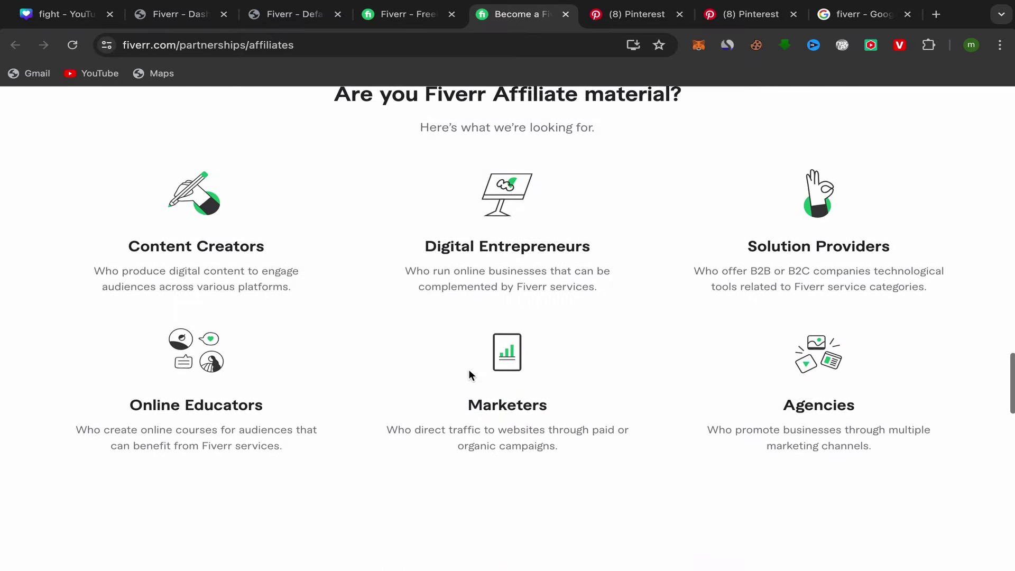
{"action": "scroll", "coordinate": [469, 370], "scroll_direction": "up", "scroll_amount": 8}
{"action": "scroll", "coordinate": [469, 370], "scroll_direction": "up", "scroll_amount": 20}
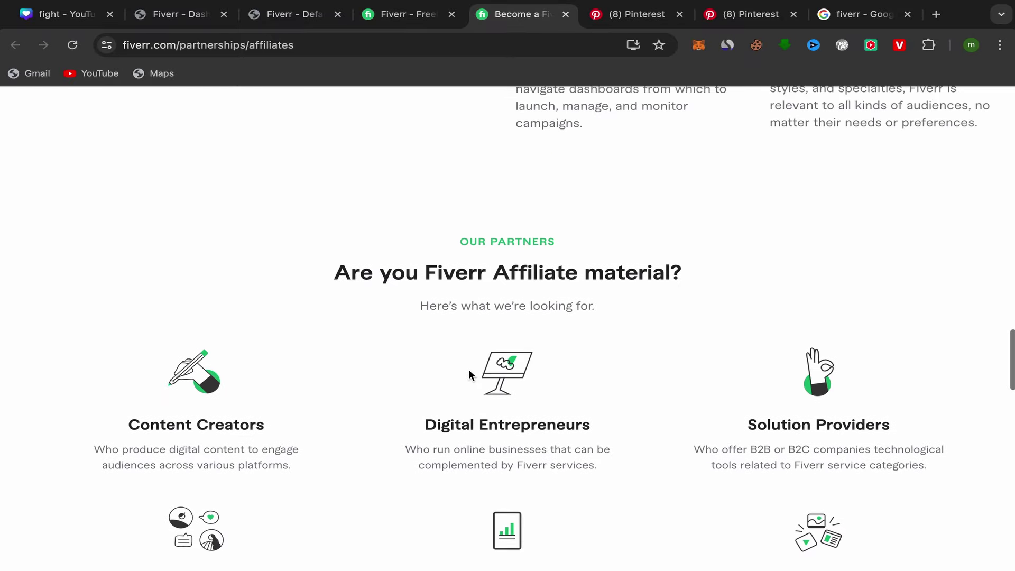
{"action": "scroll", "coordinate": [468, 375], "scroll_direction": "up", "scroll_amount": 2}
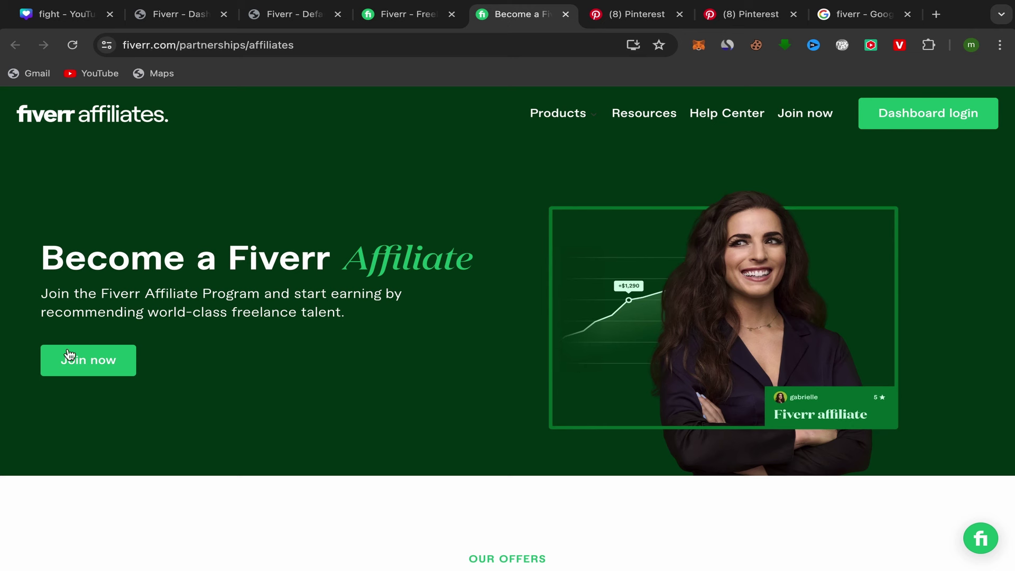
- Open the affiliate sign-up form, choosing Private as the account type and No for having a main source of traffic
{"action": "left_click", "coordinate": [96, 364]}
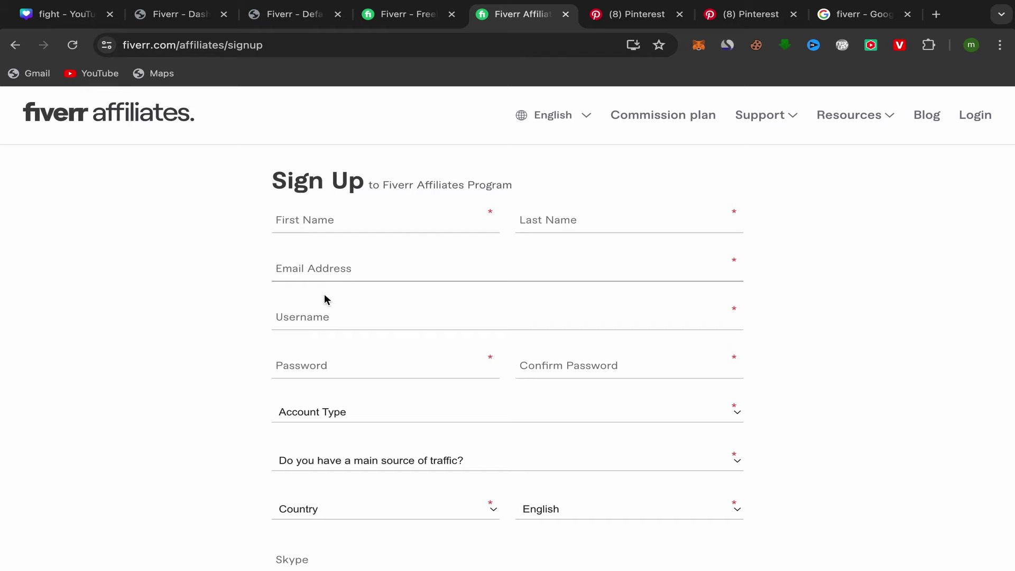
{"action": "scroll", "coordinate": [310, 324], "scroll_direction": "down", "scroll_amount": 2}
{"action": "scroll", "coordinate": [323, 308], "scroll_direction": "down", "scroll_amount": 2}
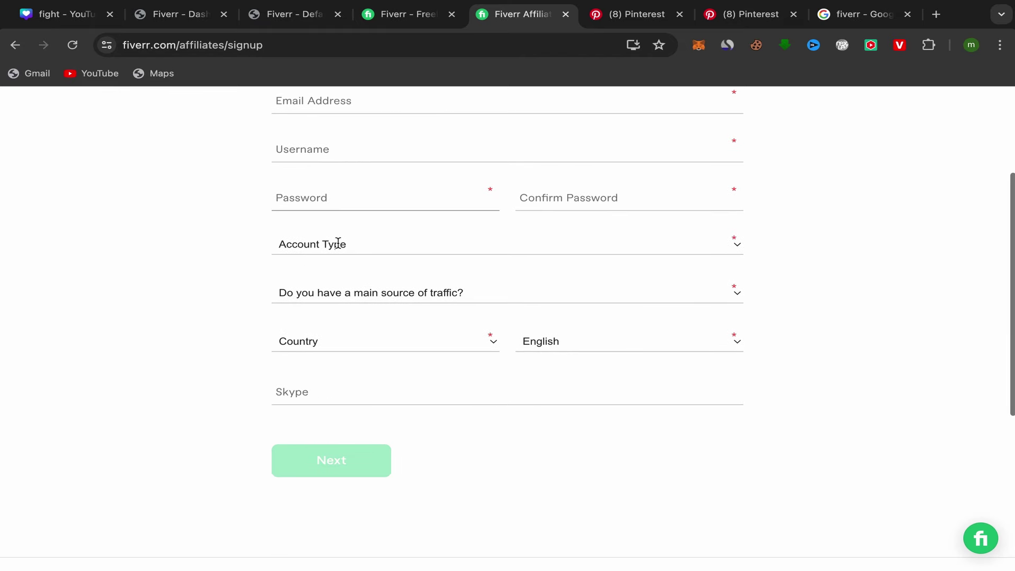
{"action": "left_click", "coordinate": [299, 246]}
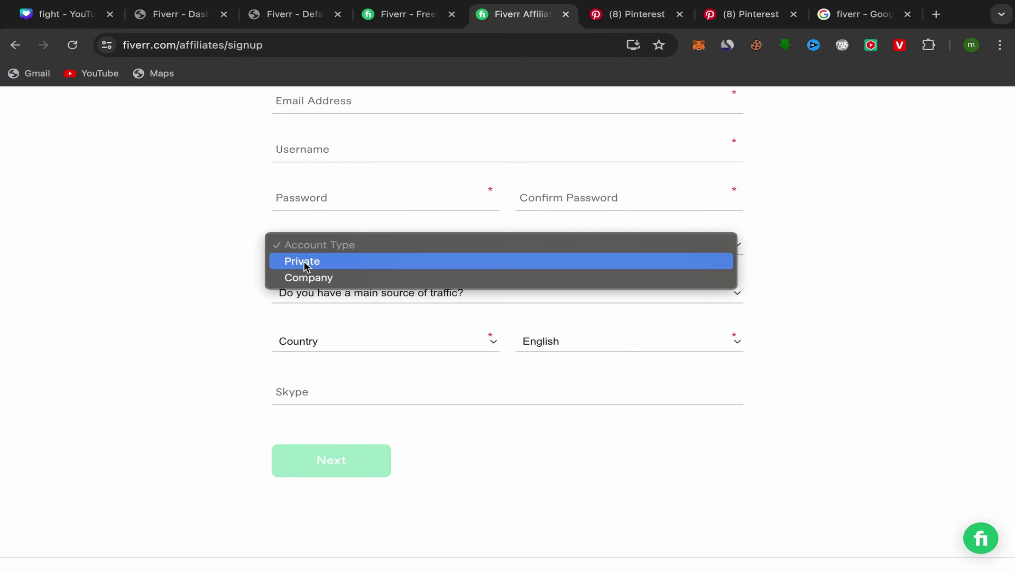
{"action": "left_click", "coordinate": [309, 262]}
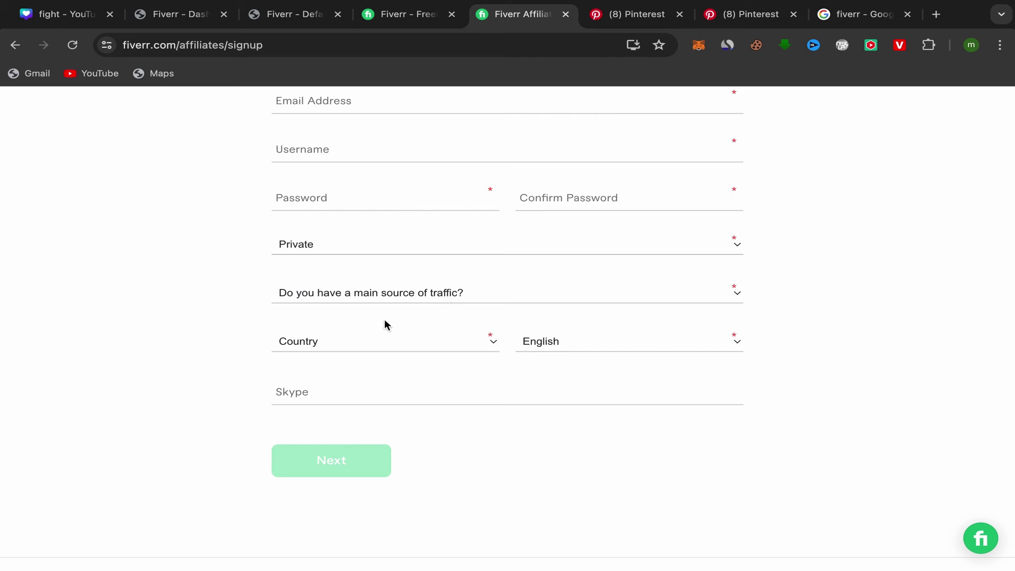
{"action": "left_click", "coordinate": [387, 294]}
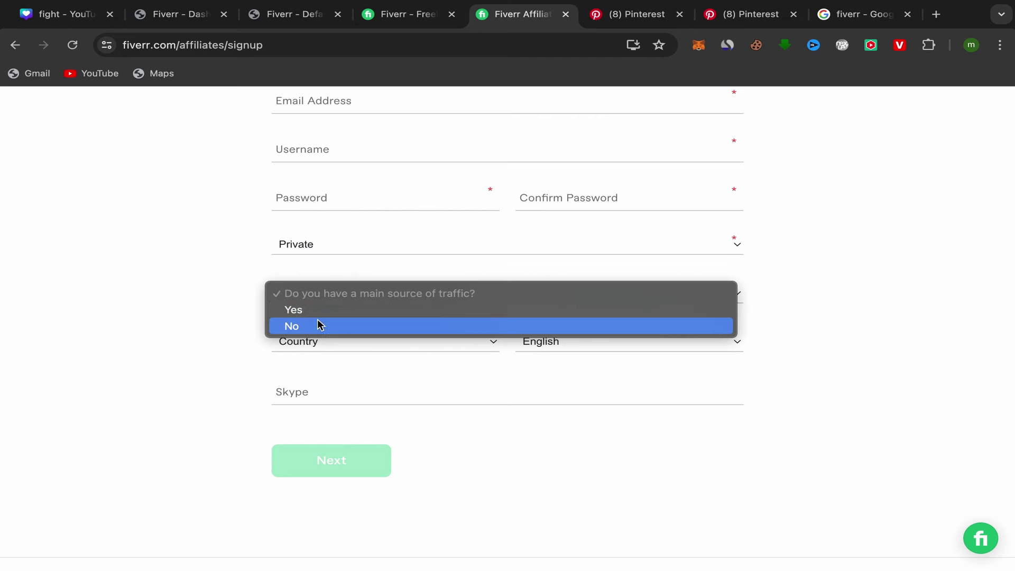
{"action": "left_click", "coordinate": [310, 326]}
- Look through the country and language choices in the sign-up form without changing either one
{"action": "left_click", "coordinate": [301, 341]}
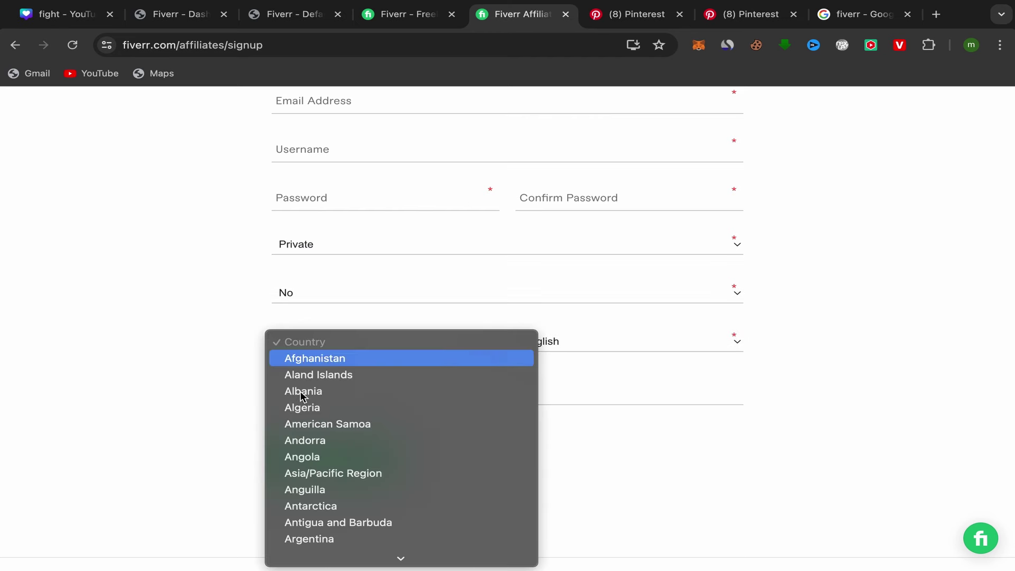
{"action": "left_click", "coordinate": [239, 472]}
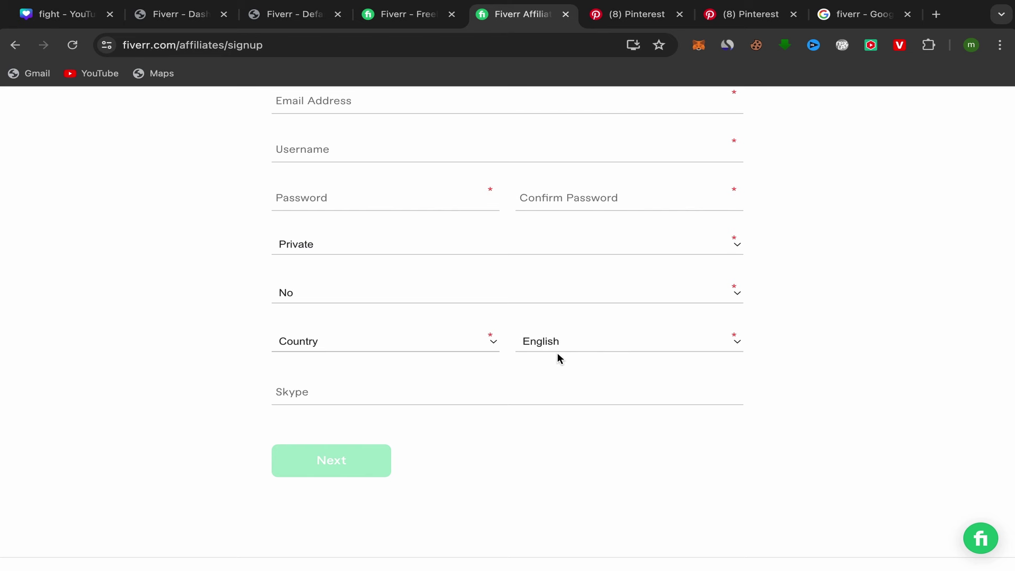
{"action": "left_click", "coordinate": [550, 345]}
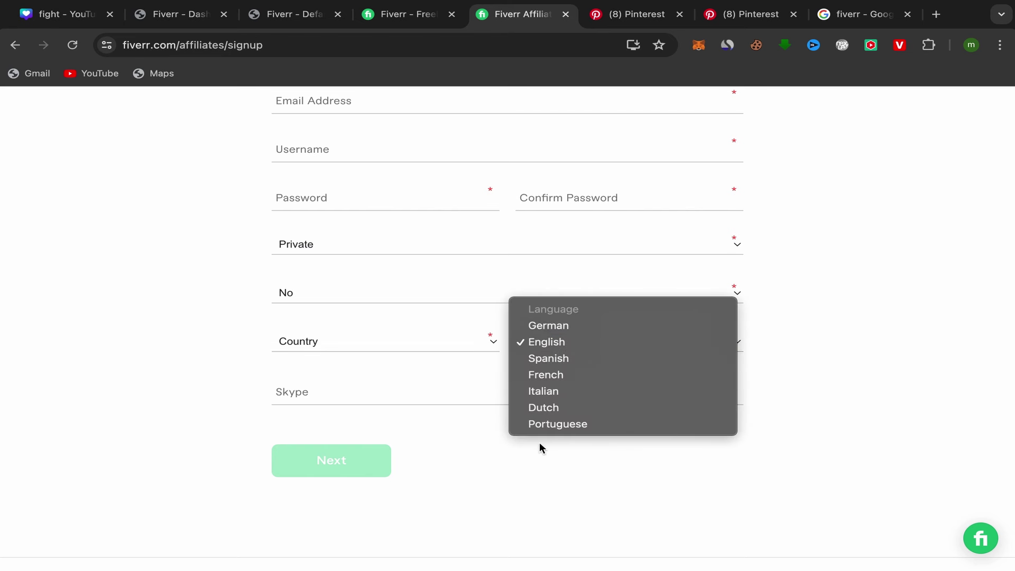
{"action": "left_click", "coordinate": [305, 433]}
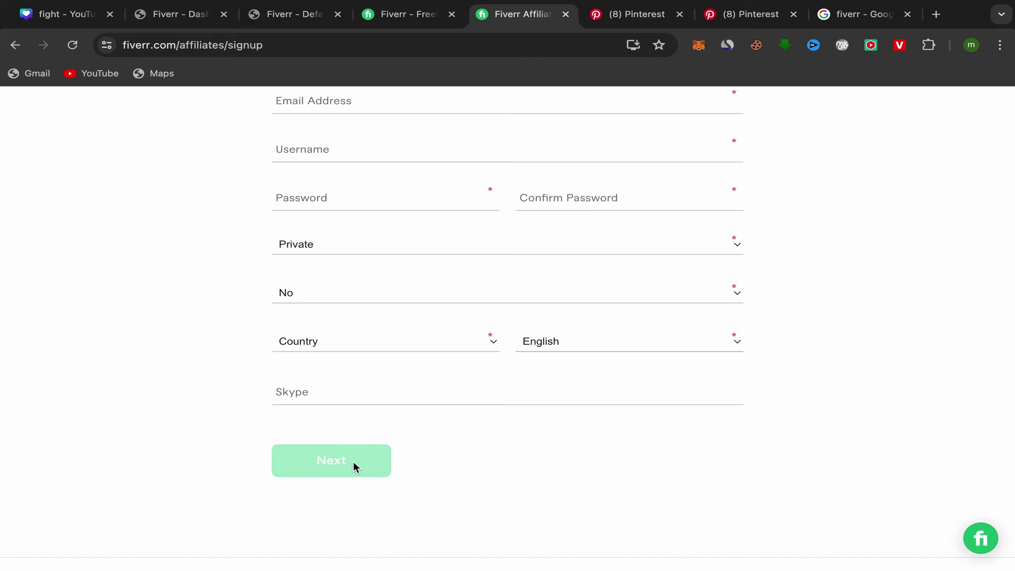
{"action": "scroll", "coordinate": [556, 347], "scroll_direction": "up", "scroll_amount": 3}
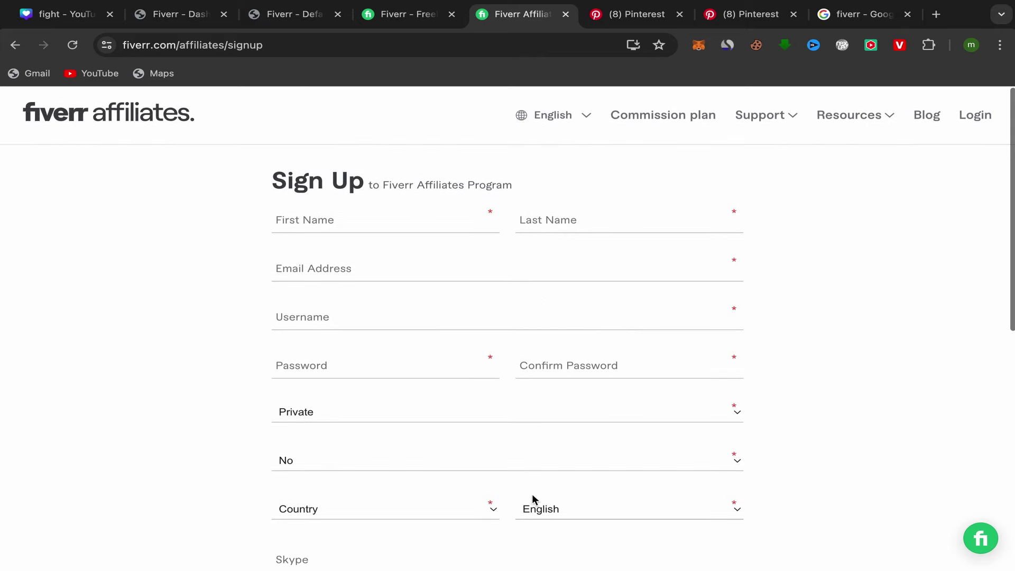
- Examine the previous month's commission, clicks and registrations on the Fiverr affiliate dashboard
{"action": "left_click", "coordinate": [174, 14]}
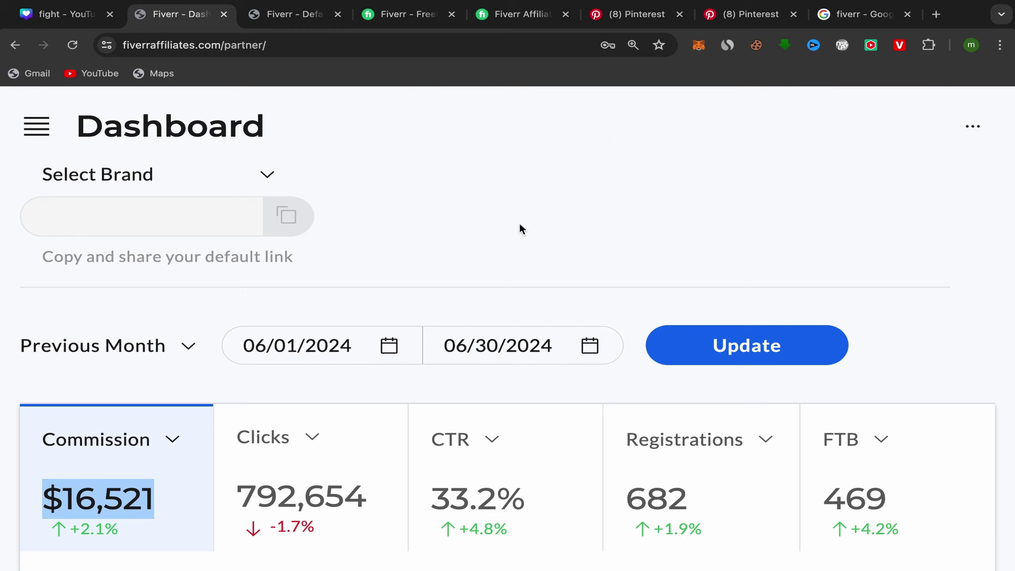
{"action": "left_click", "coordinate": [486, 256]}
{"action": "scroll", "coordinate": [485, 256], "scroll_direction": "down", "scroll_amount": 1}
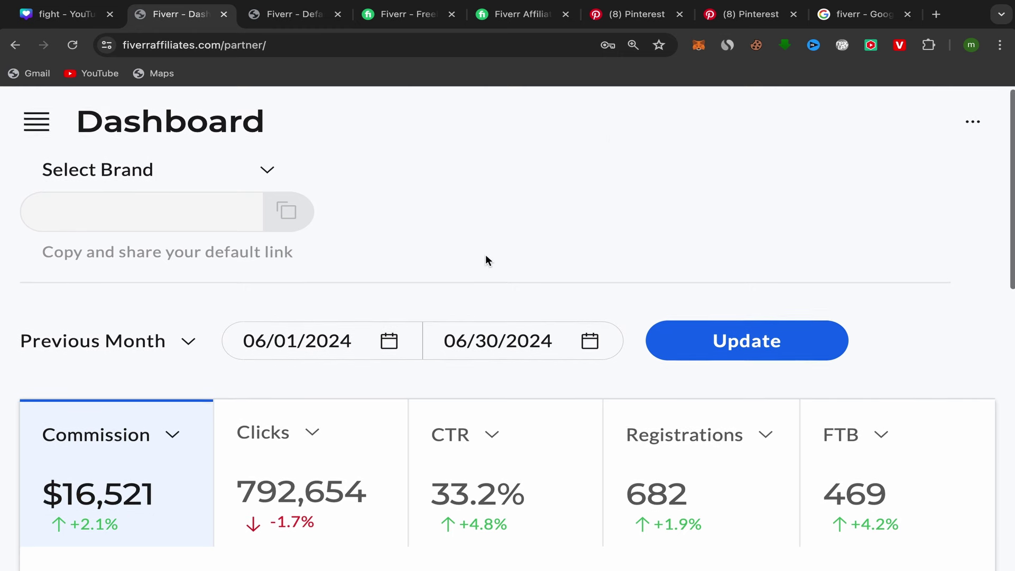
{"action": "scroll", "coordinate": [485, 255], "scroll_direction": "down", "scroll_amount": 1}
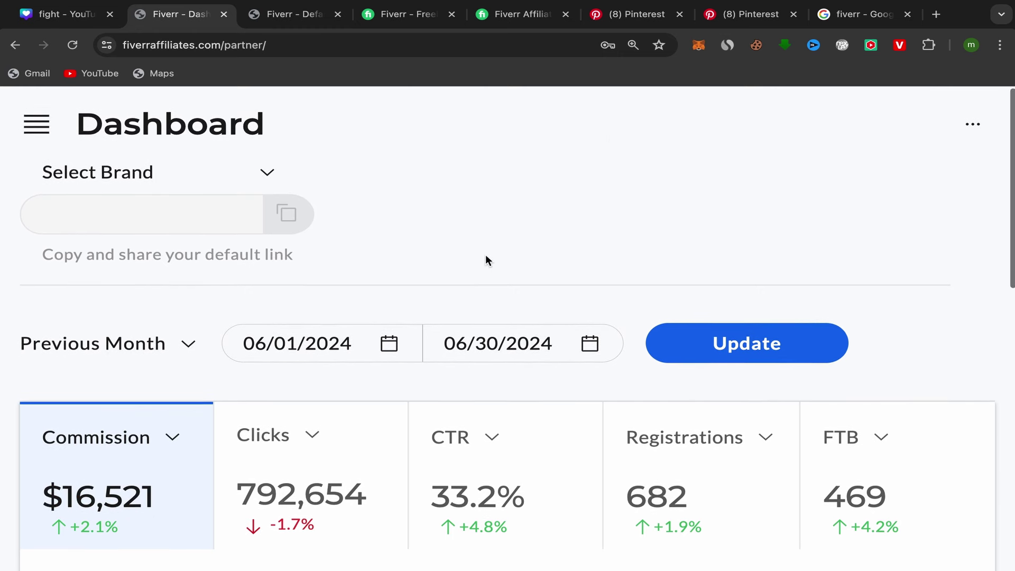
{"action": "scroll", "coordinate": [485, 254], "scroll_direction": "up", "scroll_amount": 1}
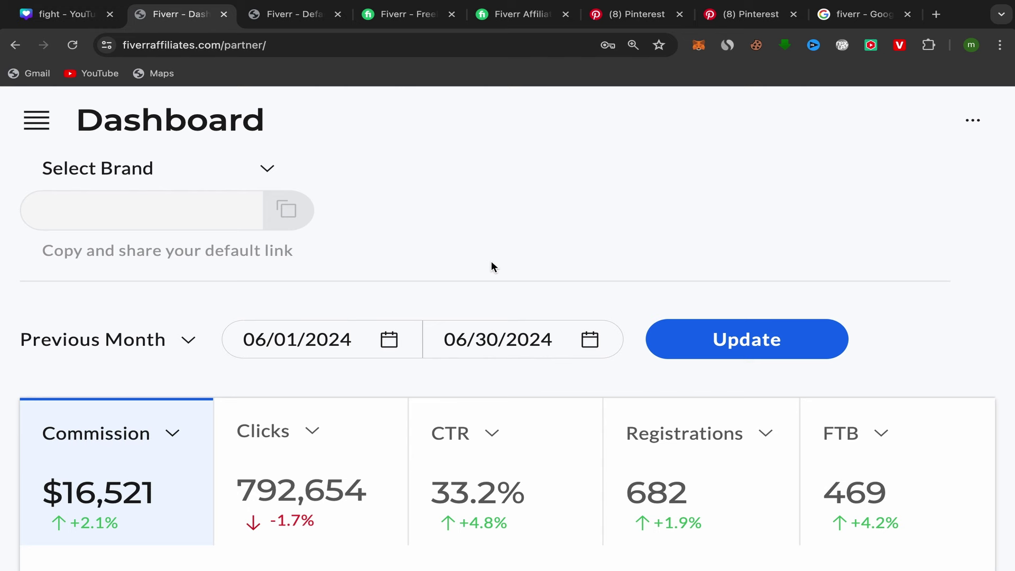
- Search Google for "pinterest" and switch to the already open Pinterest home feed
{"action": "left_click", "coordinate": [861, 21]}
{"action": "left_click_drag", "start_coordinate": [247, 117], "coordinate": [186, 121]}
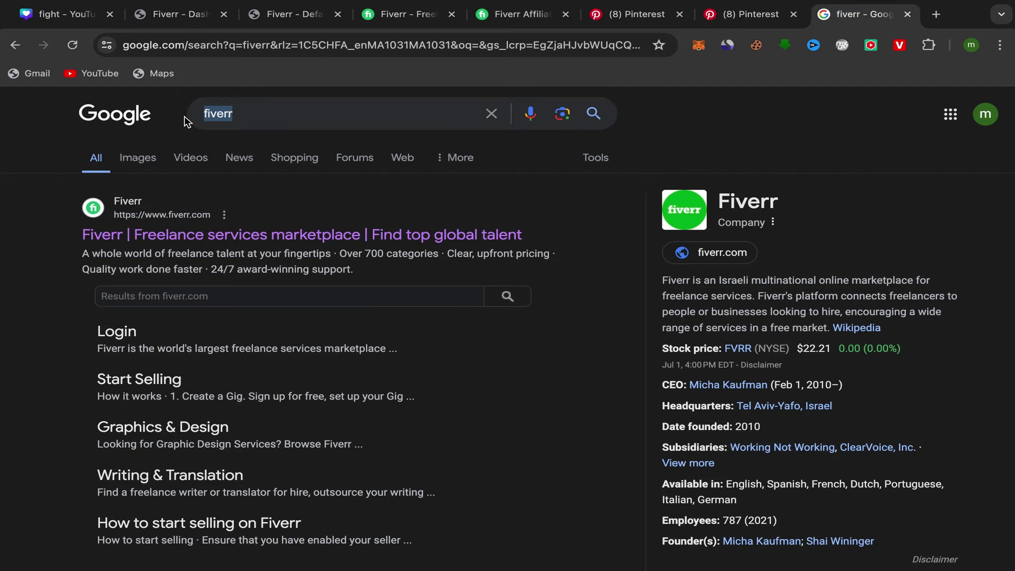
{"action": "type", "text": "pin"}
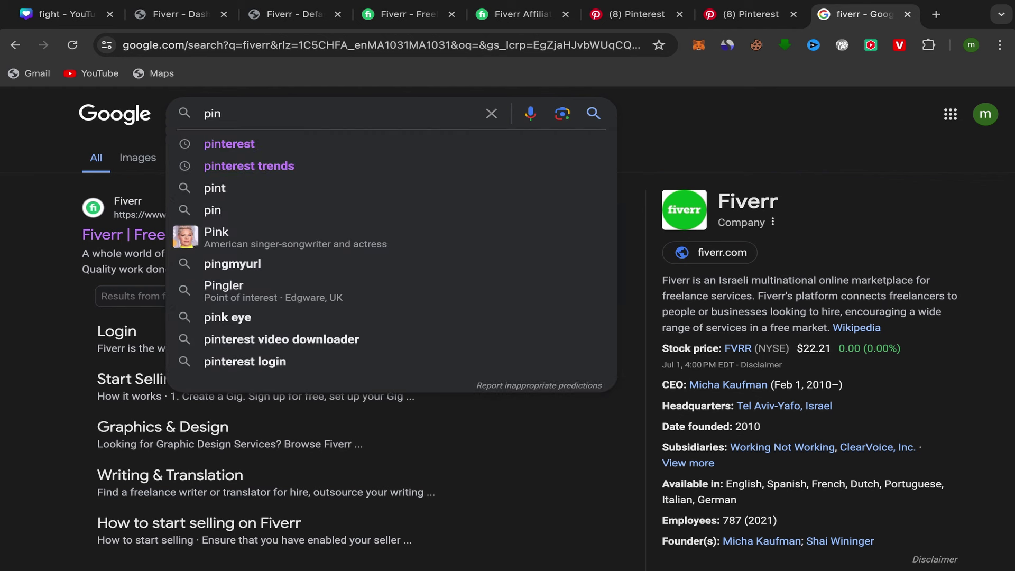
{"action": "left_click", "coordinate": [230, 144]}
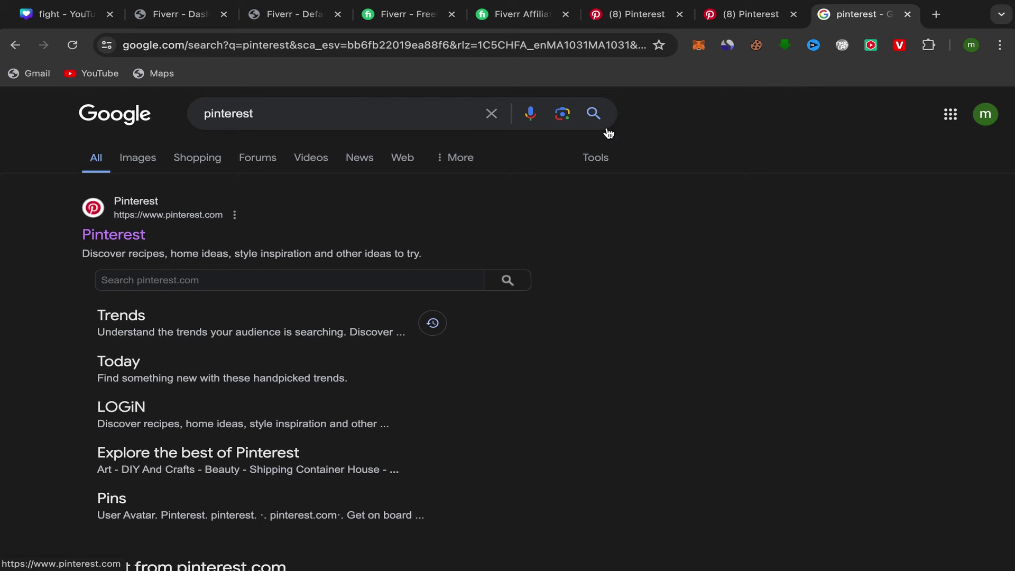
{"action": "left_click", "coordinate": [633, 22]}
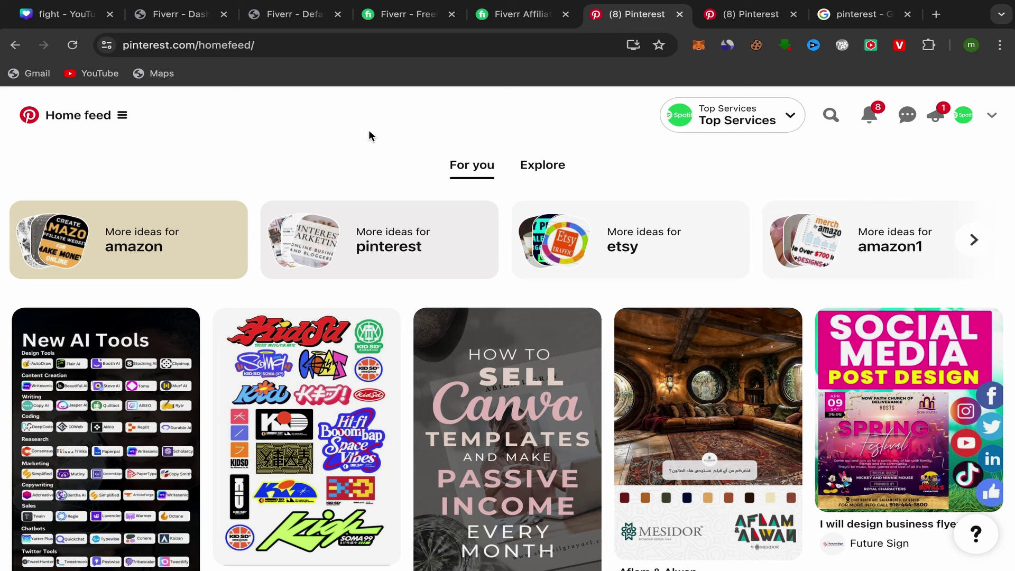
- Search Google for "pinterest trends" and switch to the already open Pinterest Trends page
{"action": "left_click", "coordinate": [856, 14]}
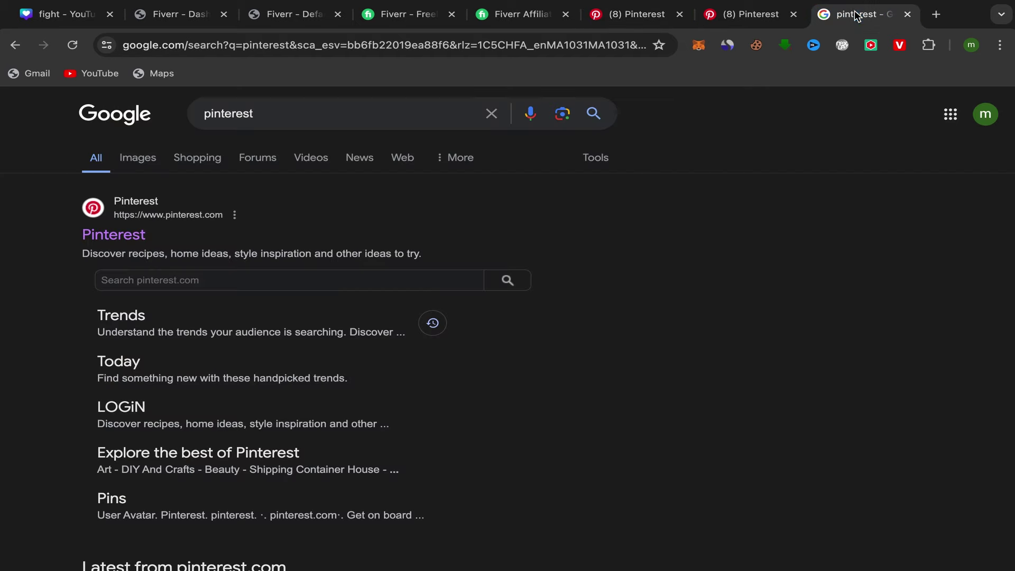
{"action": "left_click", "coordinate": [279, 113]}
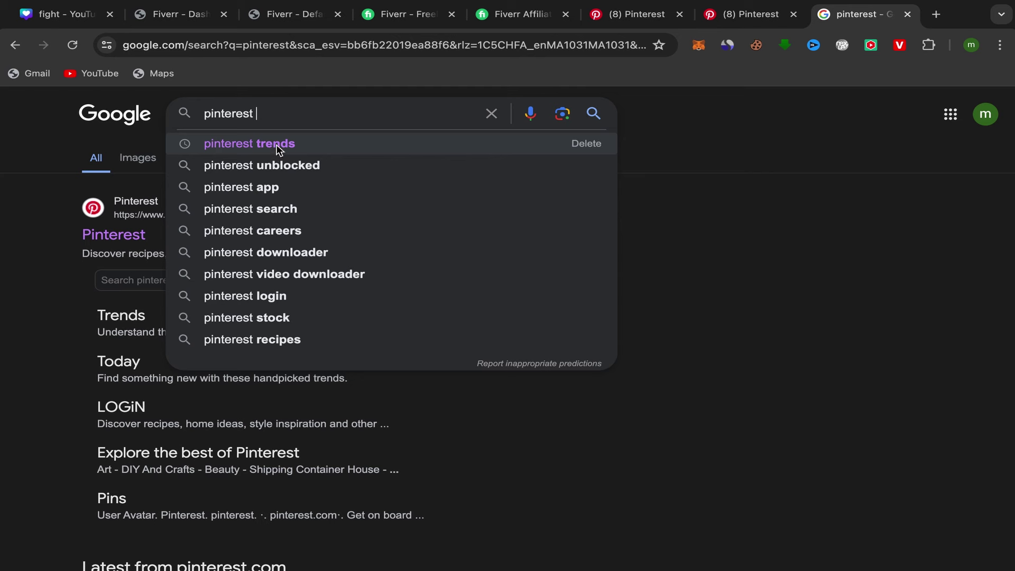
{"action": "left_click", "coordinate": [276, 145]}
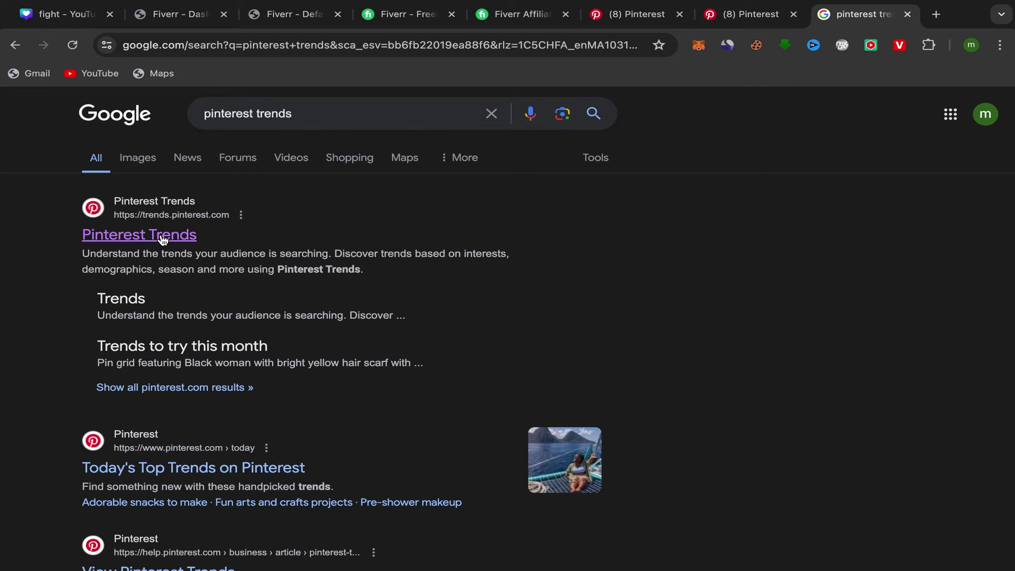
{"action": "left_click", "coordinate": [743, 16]}
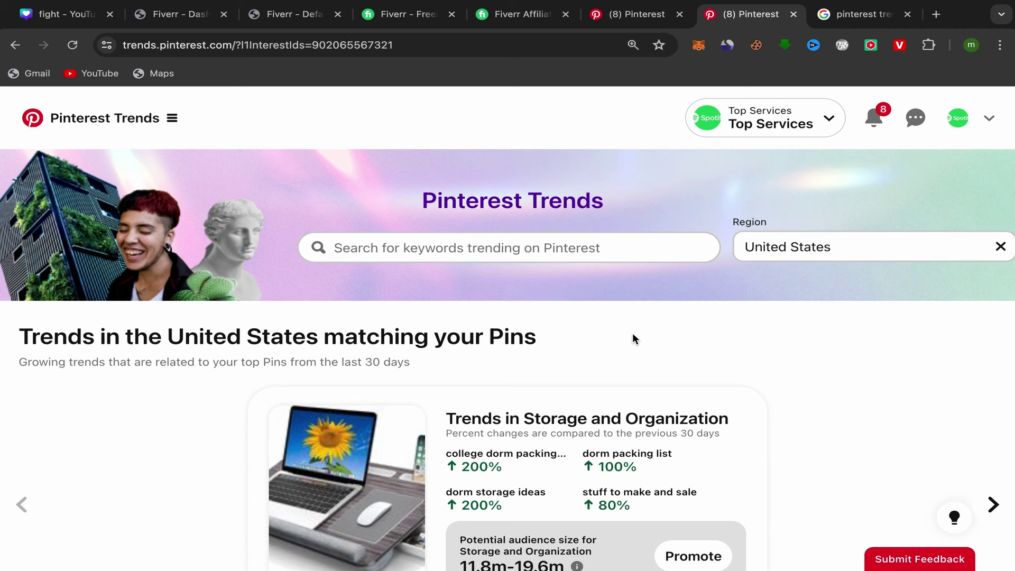
- Browse the available regions in Pinterest Trends and select United States
{"action": "left_click", "coordinate": [826, 246]}
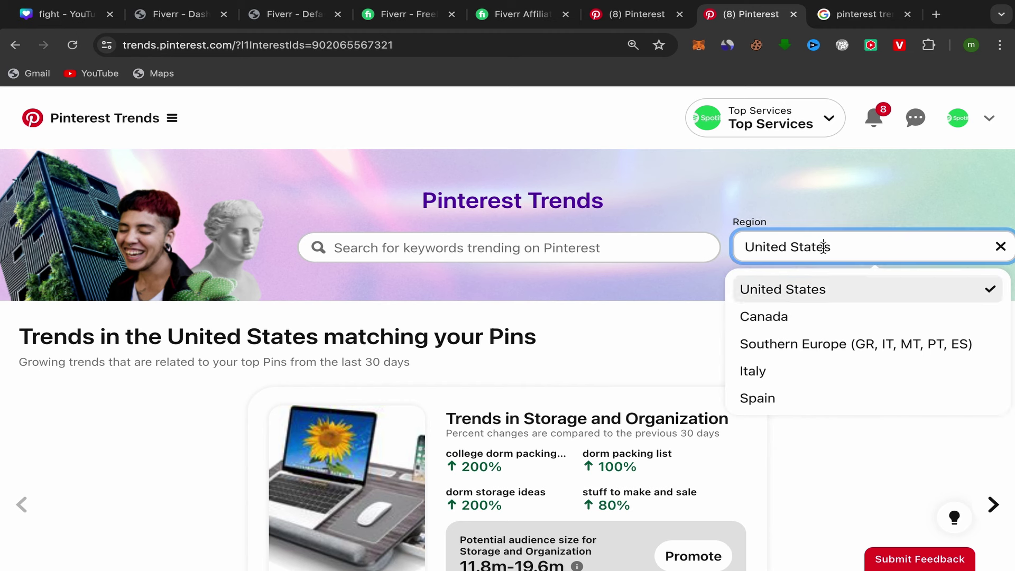
{"action": "scroll", "coordinate": [804, 286], "scroll_direction": "down", "scroll_amount": 1}
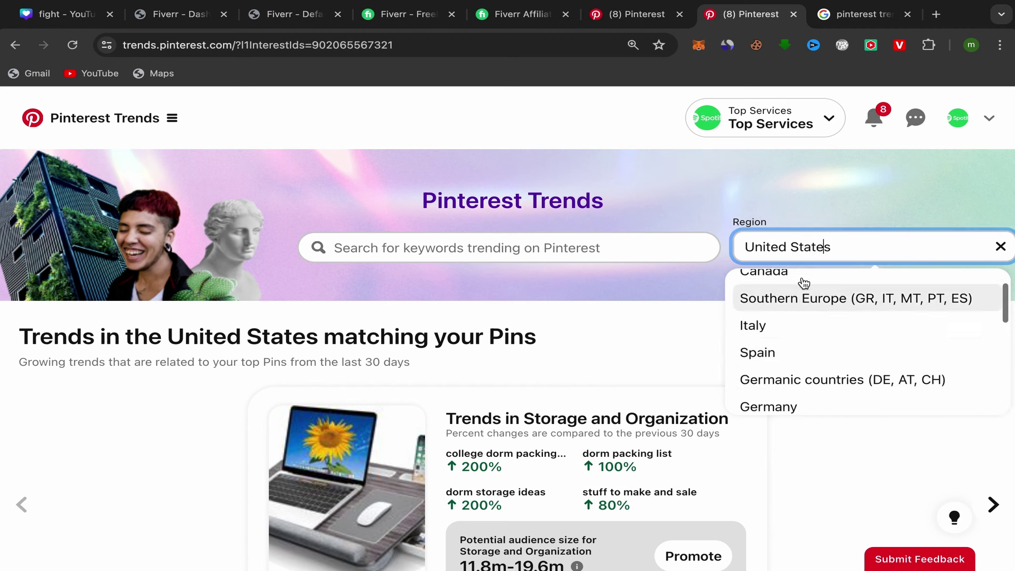
{"action": "scroll", "coordinate": [804, 353], "scroll_direction": "down", "scroll_amount": 3}
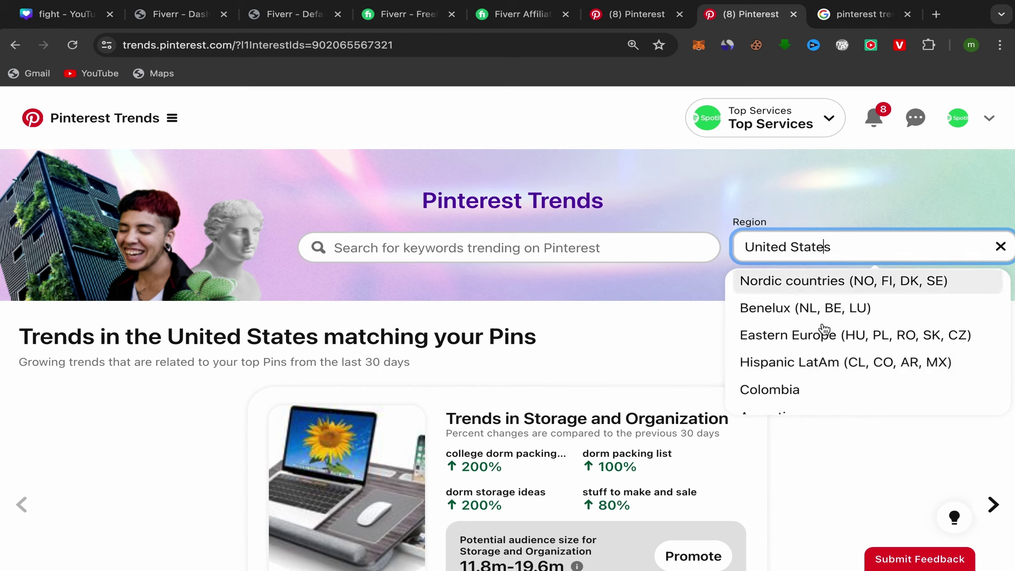
{"action": "scroll", "coordinate": [819, 344], "scroll_direction": "down", "scroll_amount": 2}
{"action": "scroll", "coordinate": [812, 359], "scroll_direction": "up", "scroll_amount": 3}
{"action": "scroll", "coordinate": [811, 362], "scroll_direction": "up", "scroll_amount": 3}
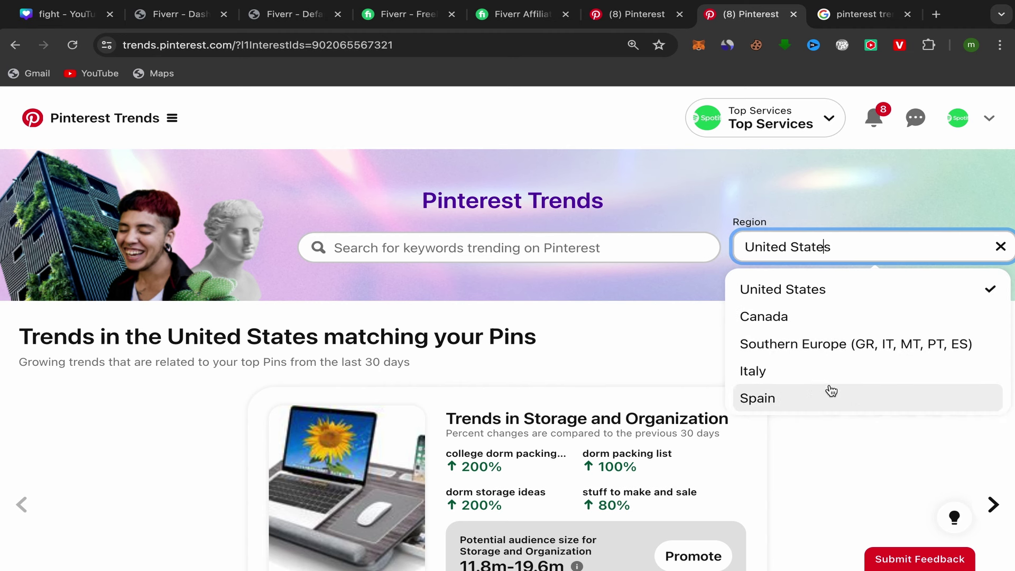
{"action": "left_click", "coordinate": [784, 297]}
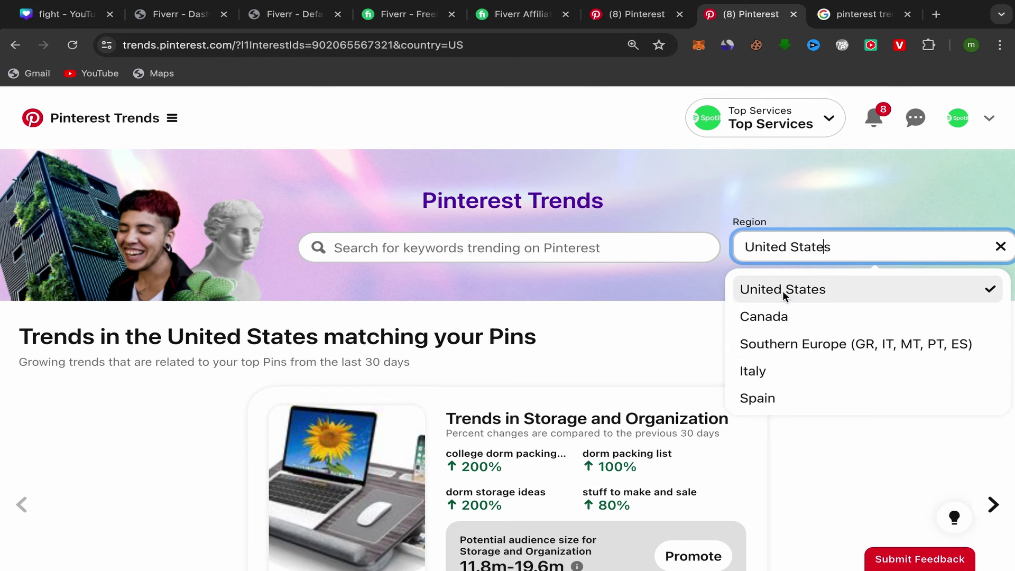
- Examine the section of this month's top trends in the United States, highlighting its heading
{"action": "scroll", "coordinate": [711, 347], "scroll_direction": "down", "scroll_amount": 3}
{"action": "scroll", "coordinate": [711, 347], "scroll_direction": "down", "scroll_amount": 5}
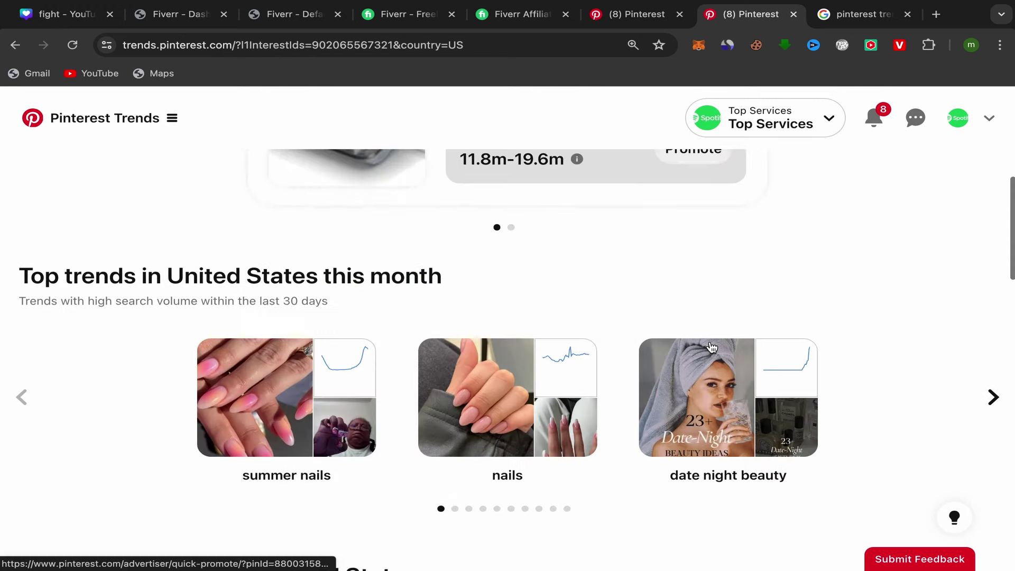
{"action": "scroll", "coordinate": [709, 347], "scroll_direction": "up", "scroll_amount": 1}
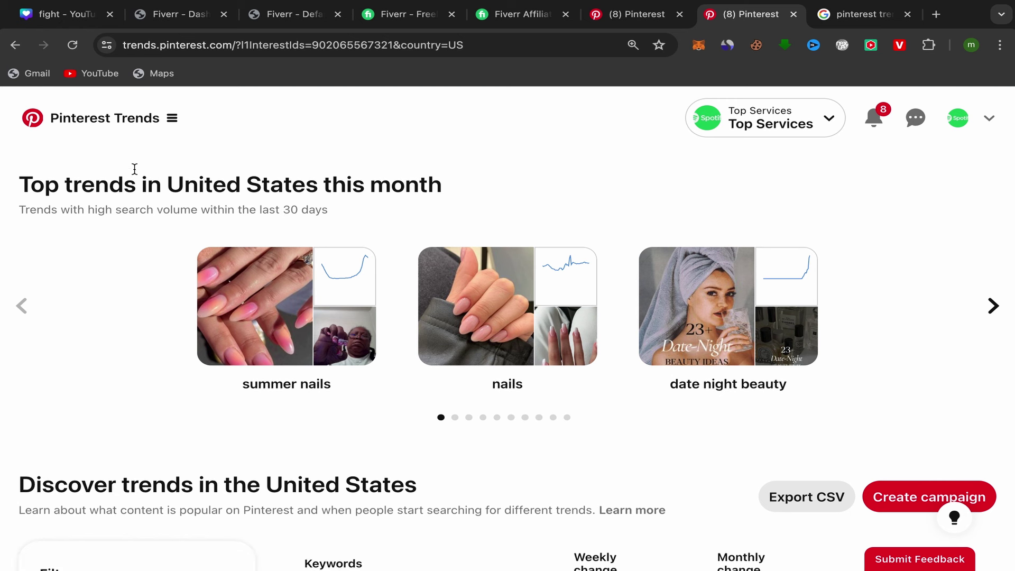
{"action": "left_click_drag", "start_coordinate": [19, 181], "coordinate": [469, 192]}
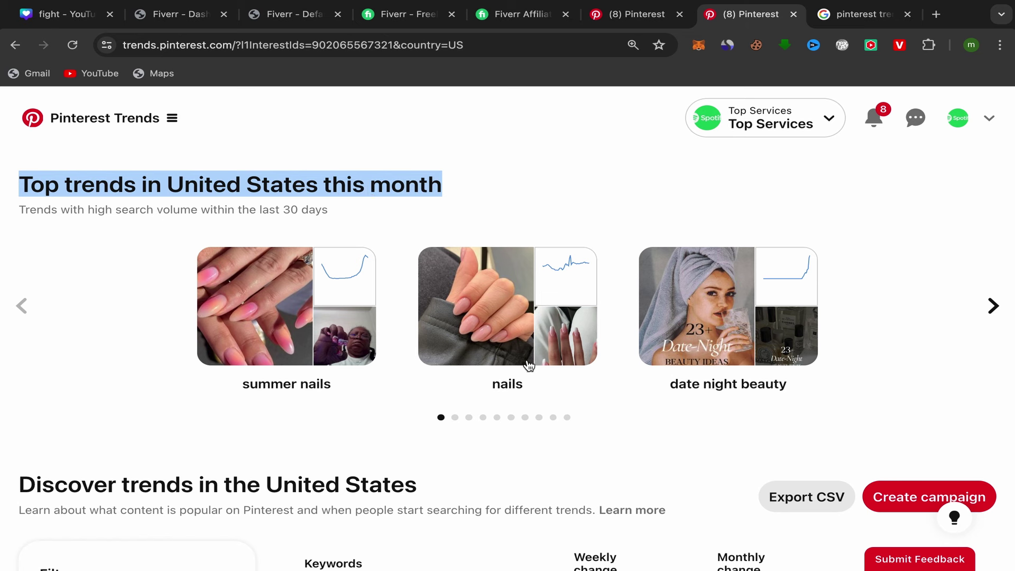
- Browse through the first five pages of this month's top trends in the United States
{"action": "left_click", "coordinate": [992, 306]}
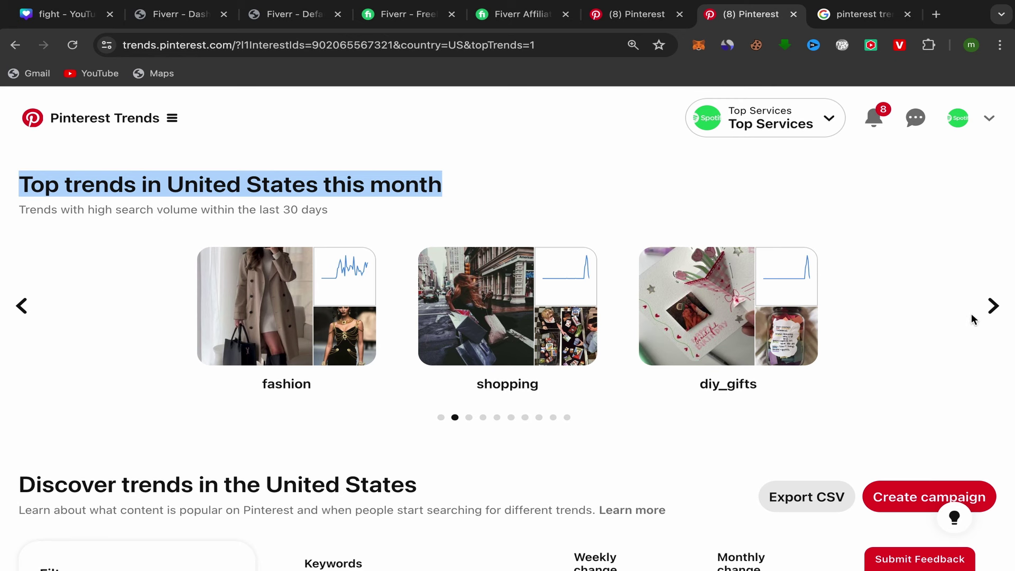
{"action": "left_click", "coordinate": [989, 308]}
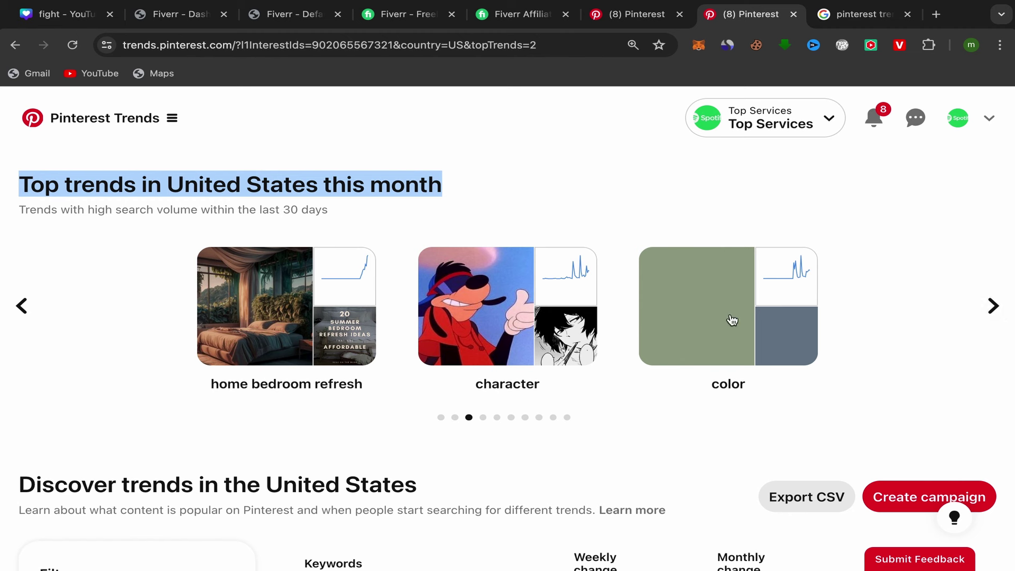
{"action": "left_click", "coordinate": [992, 308]}
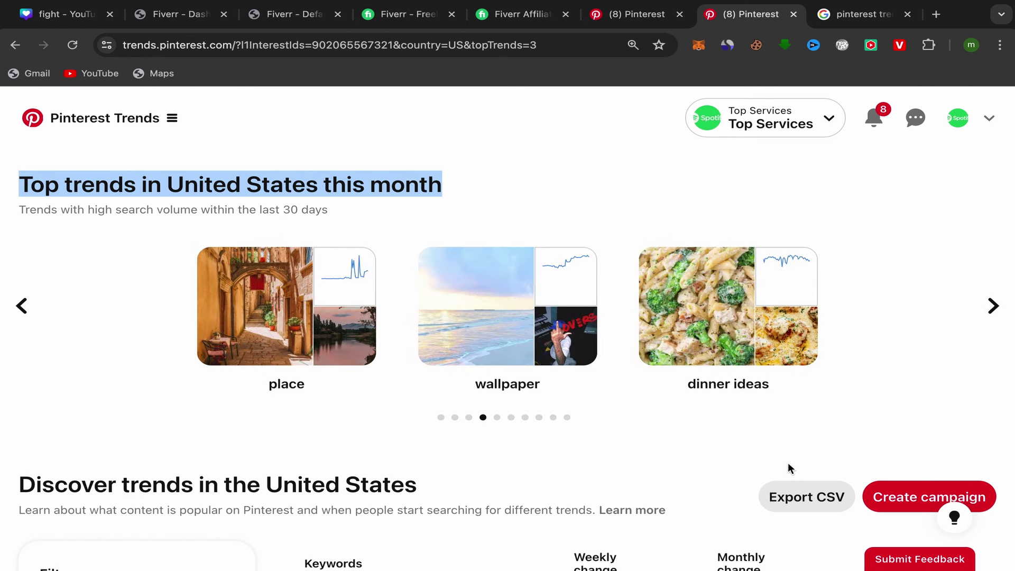
{"action": "left_click", "coordinate": [993, 305]}
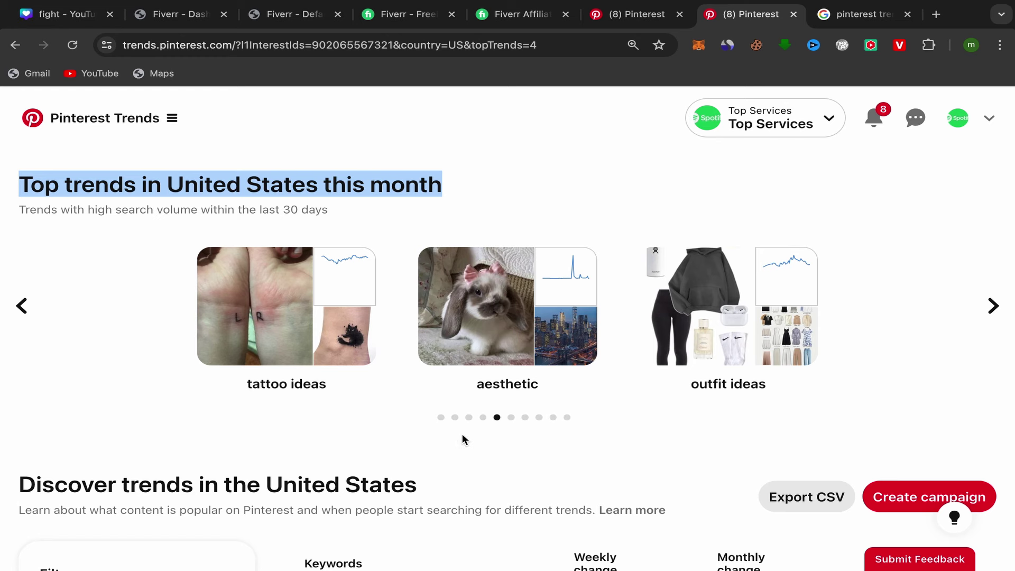
- Examine the growing-trends keyword table for the United States, comparing weekly, monthly and yearly changes of the Design keywords
{"action": "scroll", "coordinate": [463, 439], "scroll_direction": "down", "scroll_amount": 5}
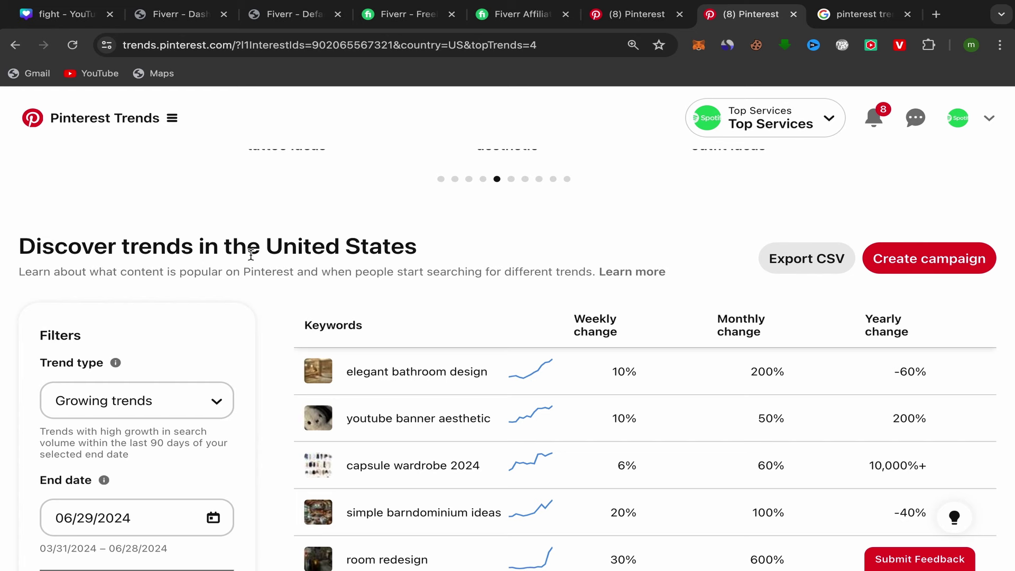
{"action": "scroll", "coordinate": [280, 345], "scroll_direction": "down", "scroll_amount": 2}
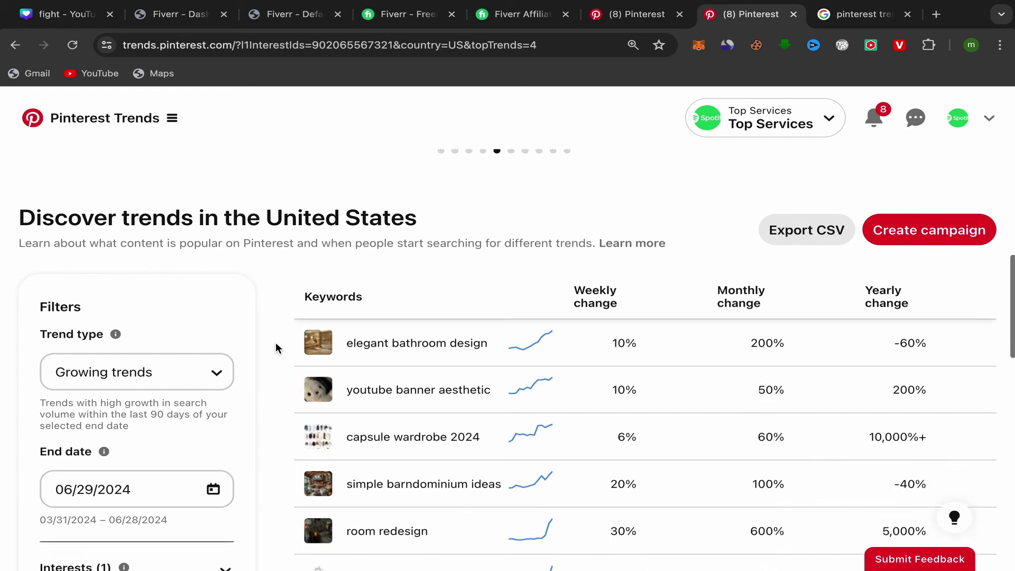
{"action": "scroll", "coordinate": [397, 346], "scroll_direction": "down", "scroll_amount": 1}
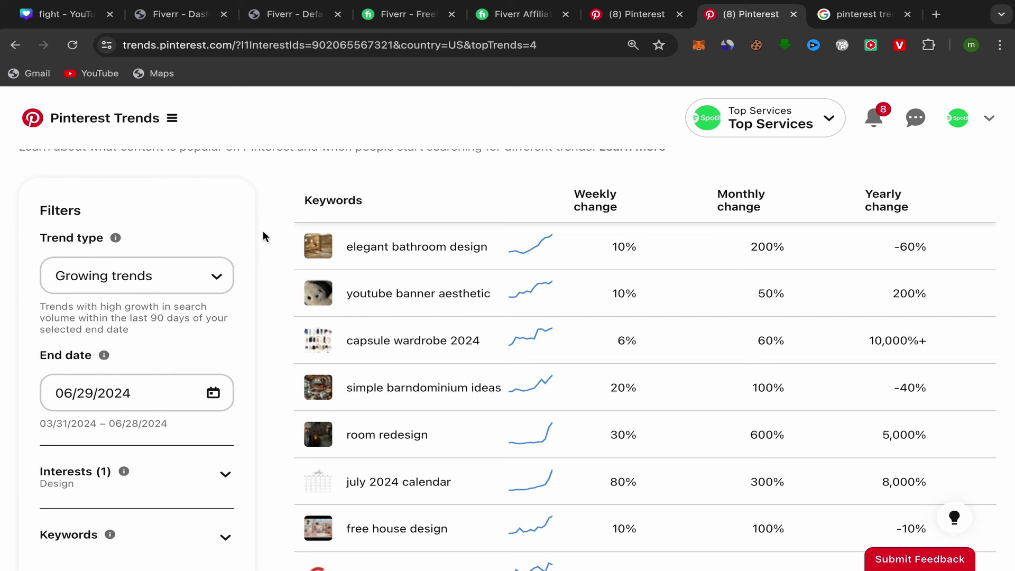
{"action": "scroll", "coordinate": [261, 267], "scroll_direction": "down", "scroll_amount": 1}
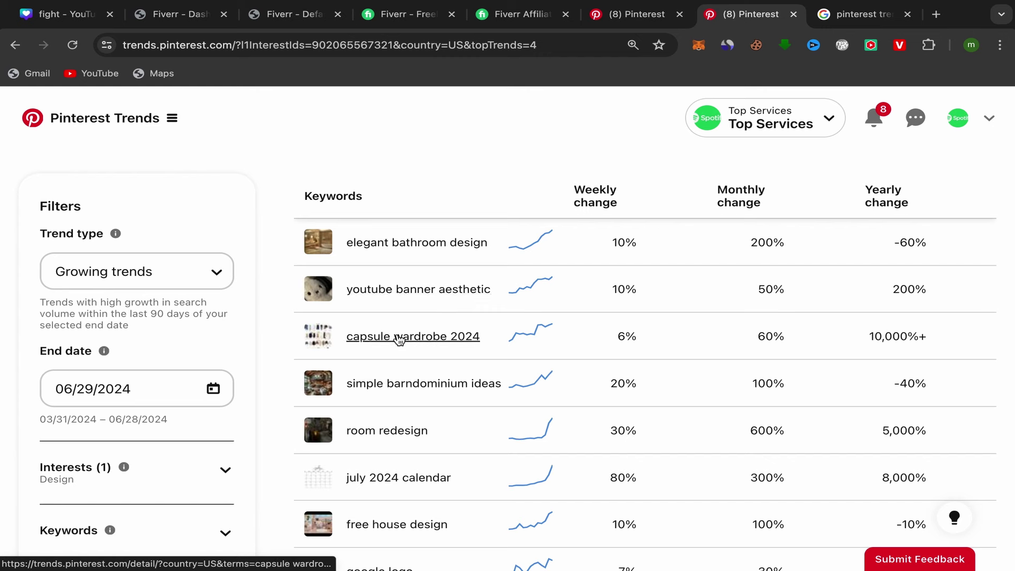
{"action": "scroll", "coordinate": [396, 334], "scroll_direction": "down", "scroll_amount": 1}
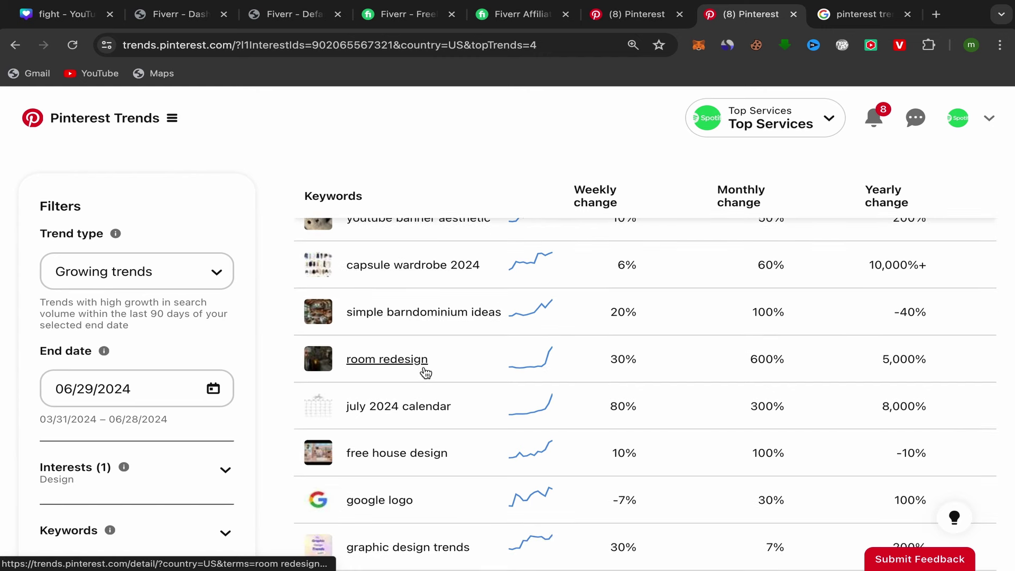
{"action": "scroll", "coordinate": [421, 378], "scroll_direction": "down", "scroll_amount": 1}
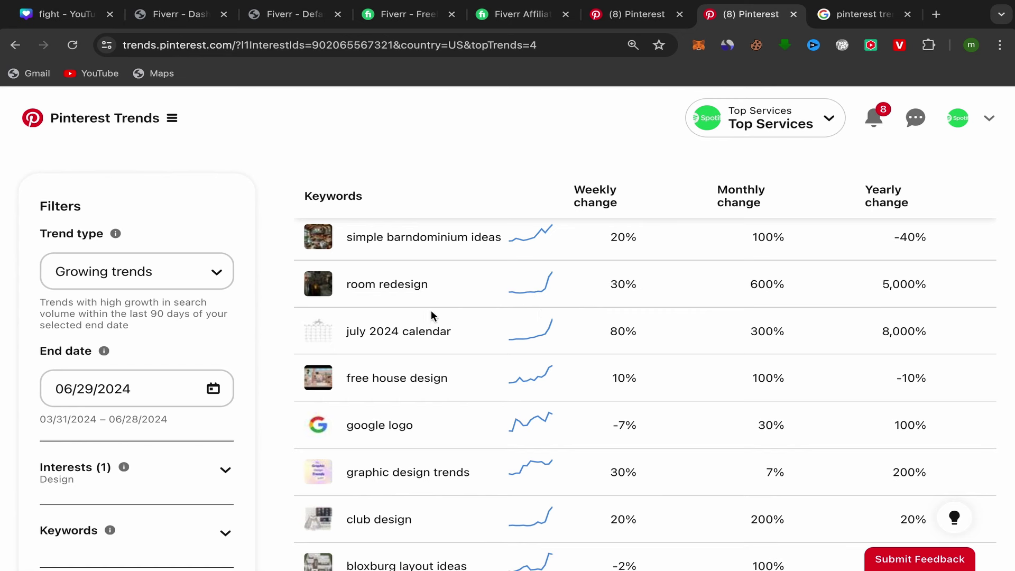
{"action": "scroll", "coordinate": [405, 360], "scroll_direction": "down", "scroll_amount": 2}
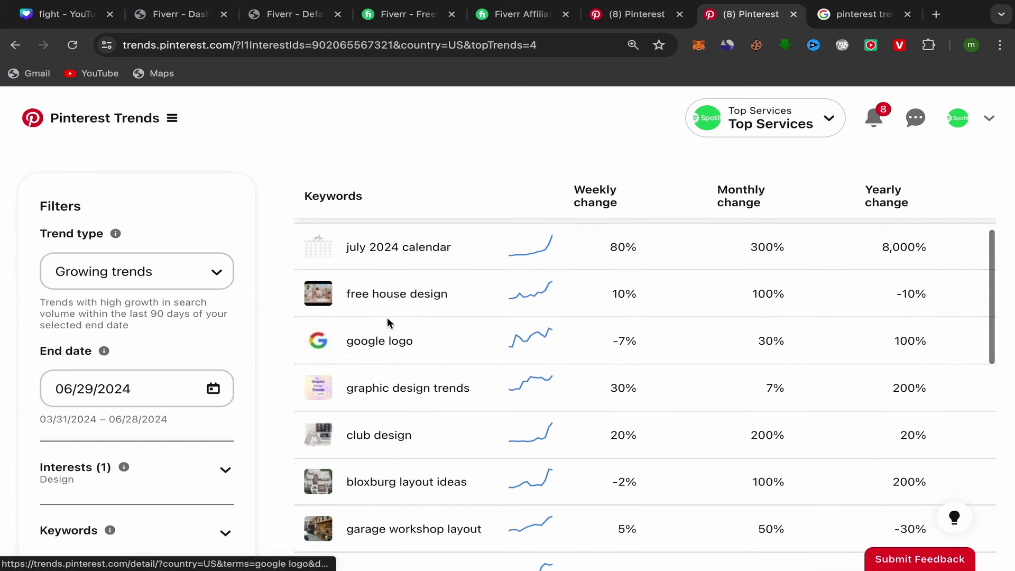
{"action": "scroll", "coordinate": [397, 371], "scroll_direction": "down", "scroll_amount": 1}
{"action": "scroll", "coordinate": [397, 371], "scroll_direction": "down", "scroll_amount": 2}
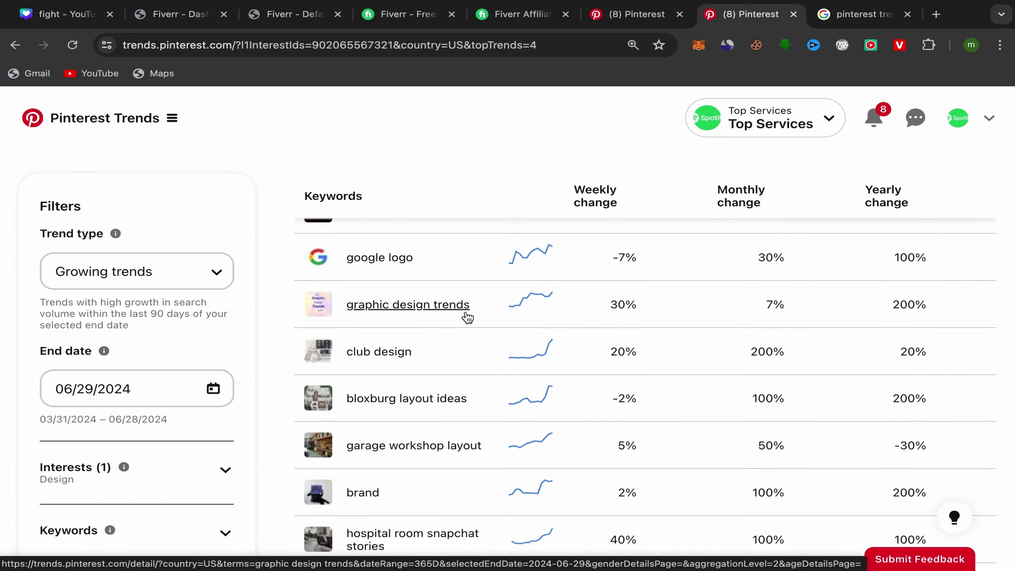
{"action": "scroll", "coordinate": [433, 340], "scroll_direction": "down", "scroll_amount": 2}
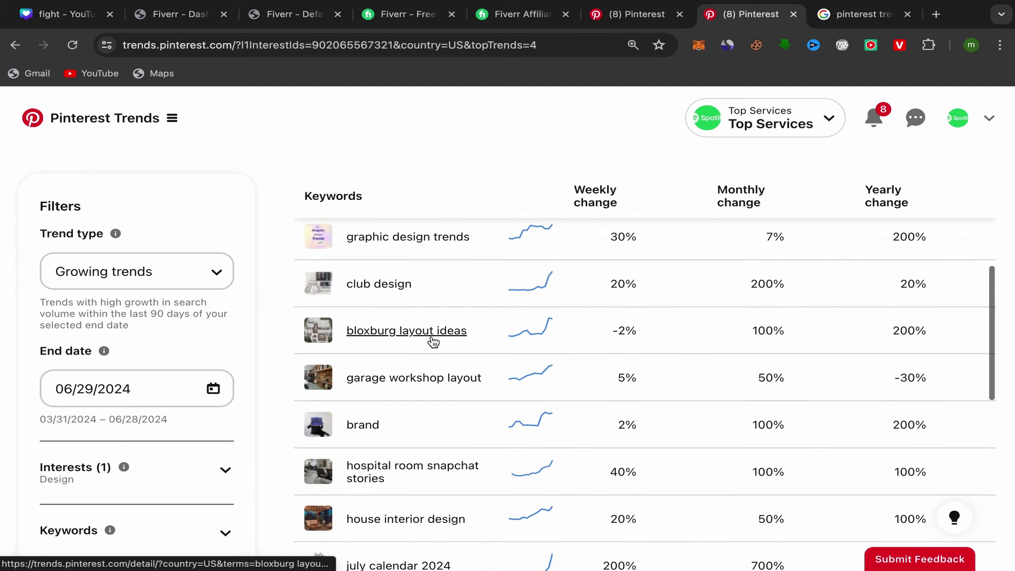
{"action": "scroll", "coordinate": [433, 341], "scroll_direction": "down", "scroll_amount": 3}
{"action": "scroll", "coordinate": [428, 343], "scroll_direction": "down", "scroll_amount": 1}
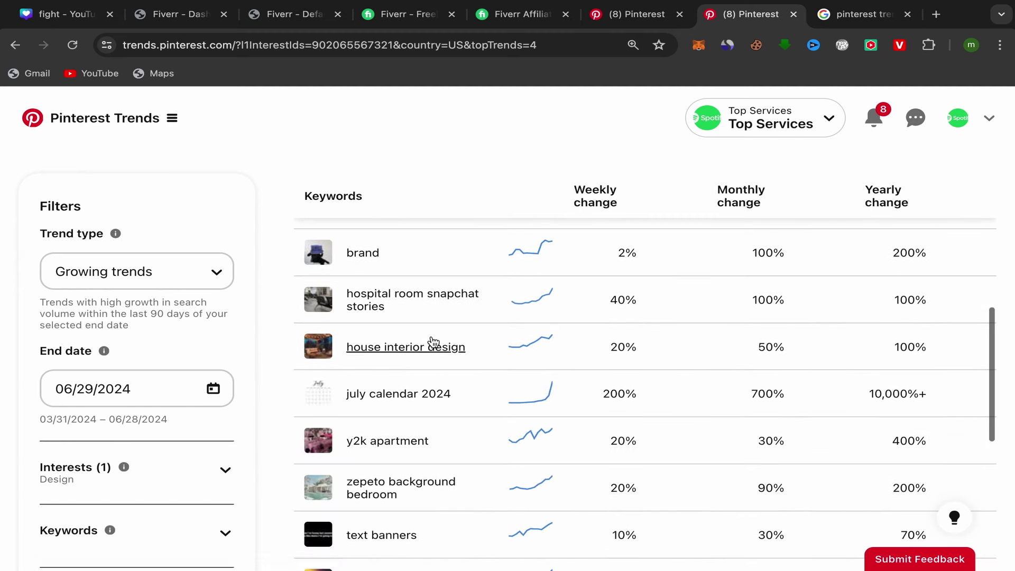
{"action": "scroll", "coordinate": [412, 388], "scroll_direction": "down", "scroll_amount": 3}
{"action": "scroll", "coordinate": [414, 394], "scroll_direction": "down", "scroll_amount": 4}
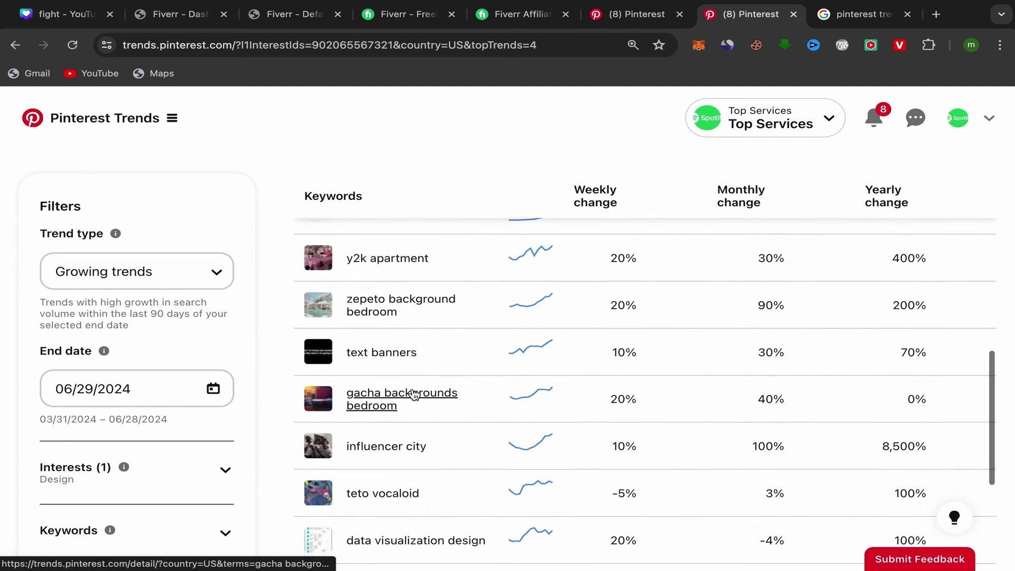
{"action": "scroll", "coordinate": [413, 394], "scroll_direction": "down", "scroll_amount": 2}
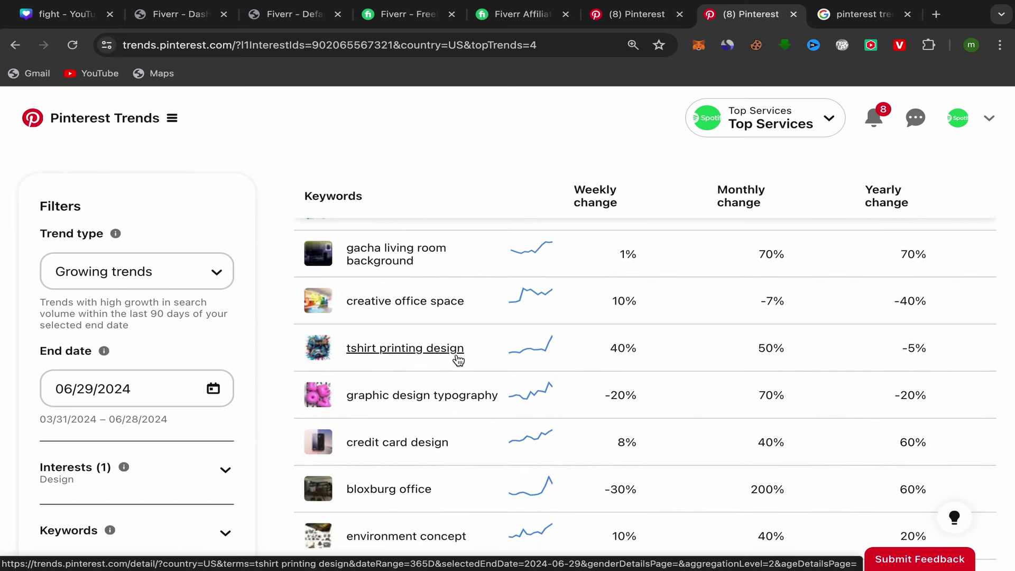
{"action": "scroll", "coordinate": [437, 424], "scroll_direction": "down", "scroll_amount": 2}
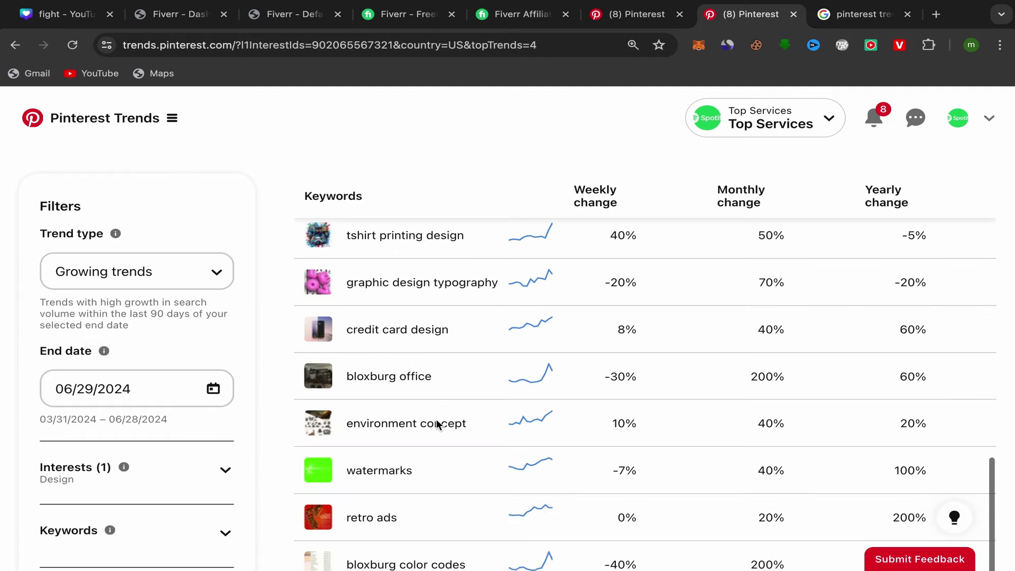
- Open the trend details for the keyword "tshirt printing design" and set its date range to Past 3 months
{"action": "scroll", "coordinate": [436, 423], "scroll_direction": "up", "scroll_amount": 2}
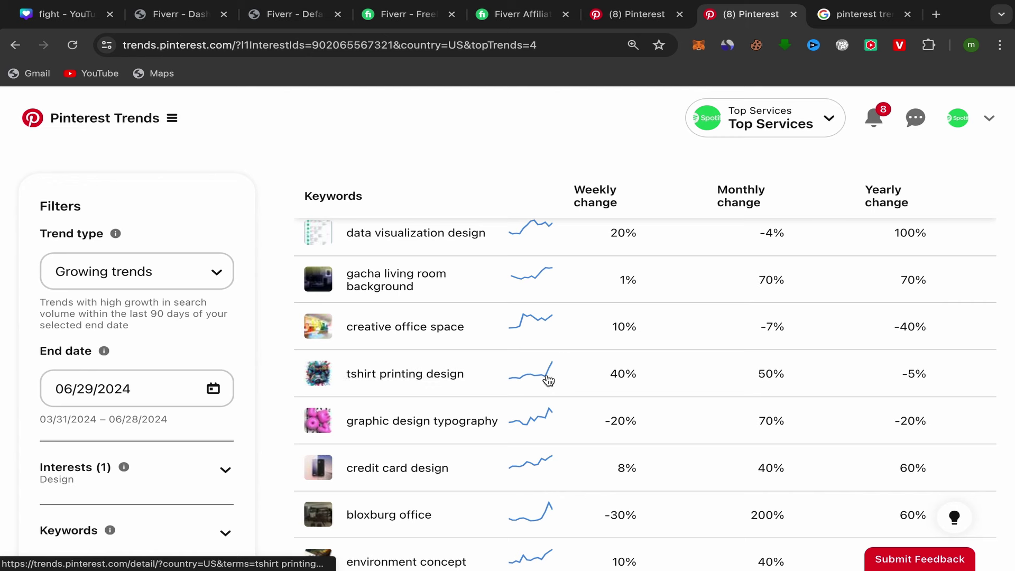
{"action": "left_click", "coordinate": [410, 376]}
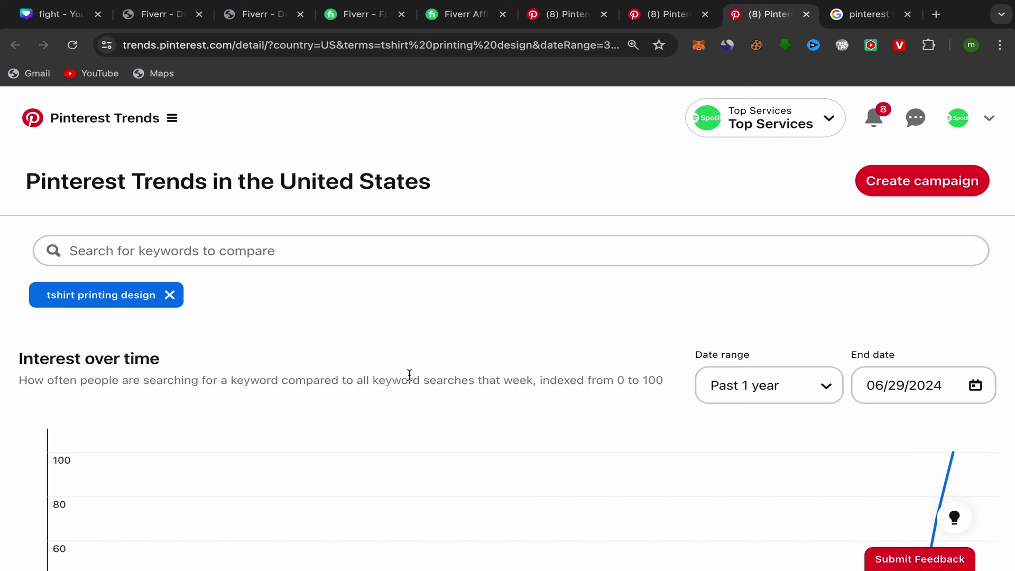
{"action": "scroll", "coordinate": [622, 418], "scroll_direction": "down", "scroll_amount": 3}
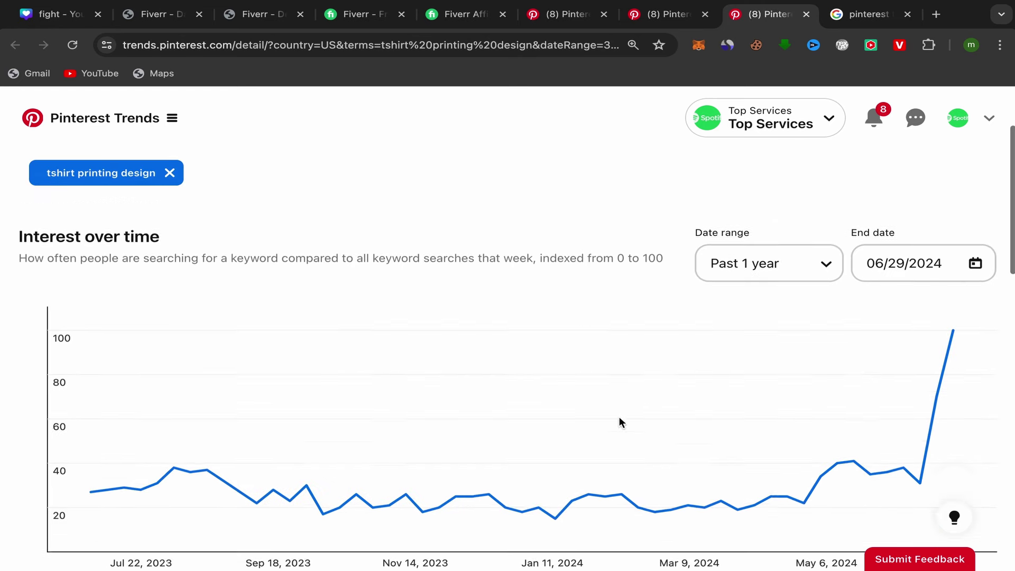
{"action": "scroll", "coordinate": [777, 317], "scroll_direction": "up", "scroll_amount": 1}
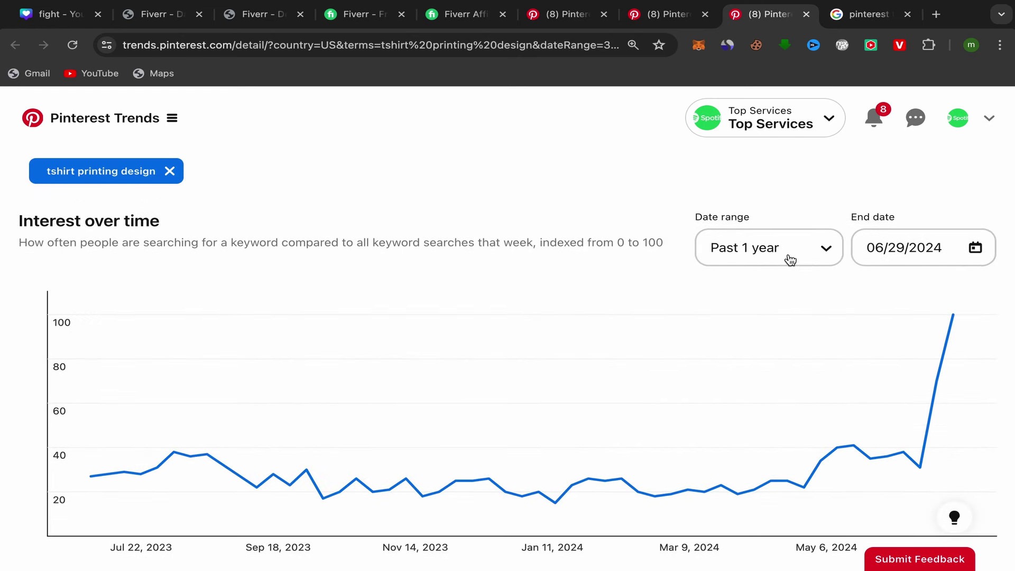
{"action": "left_click", "coordinate": [809, 252]}
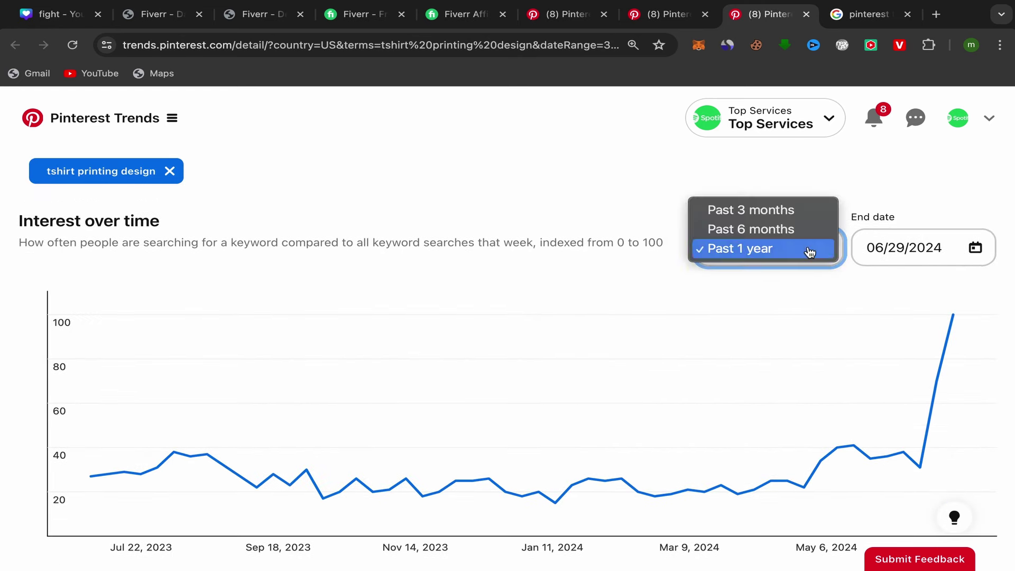
{"action": "left_click", "coordinate": [756, 210]}
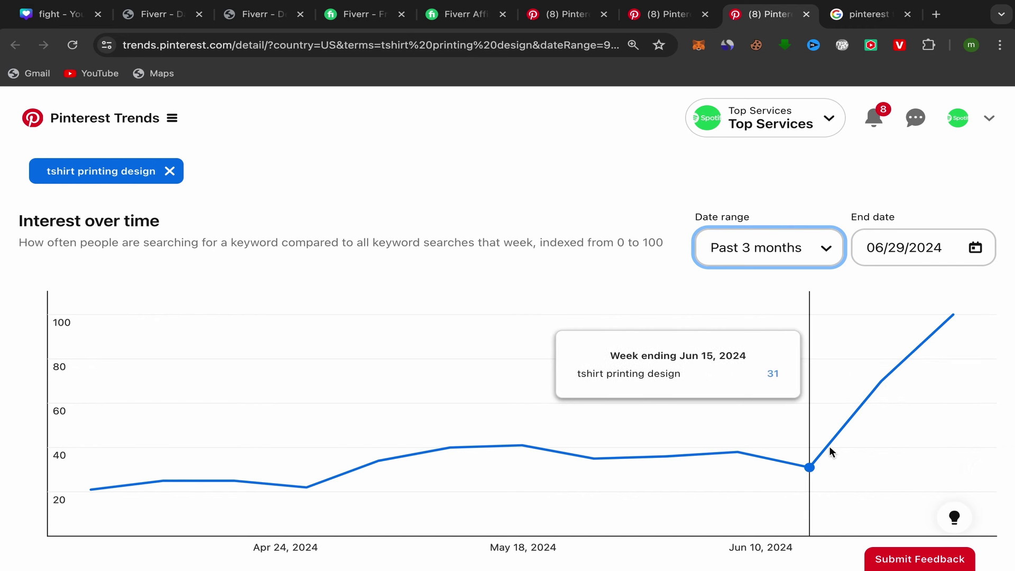
- Review the interest graph and related trends, and copy the keyword "tshirt printing design" from the detail page
{"action": "scroll", "coordinate": [946, 320], "scroll_direction": "down", "scroll_amount": 3}
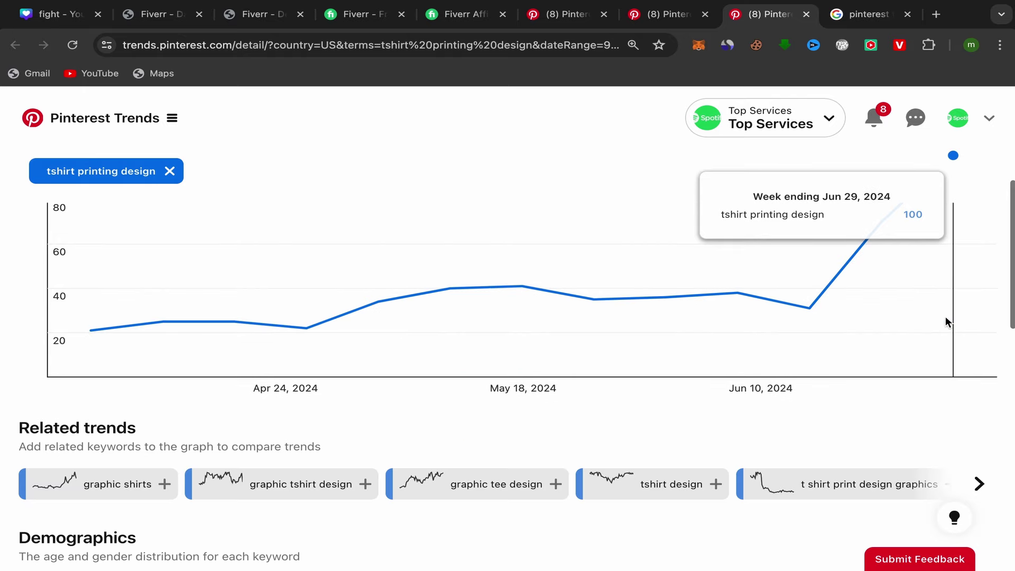
{"action": "scroll", "coordinate": [945, 320], "scroll_direction": "up", "scroll_amount": 1}
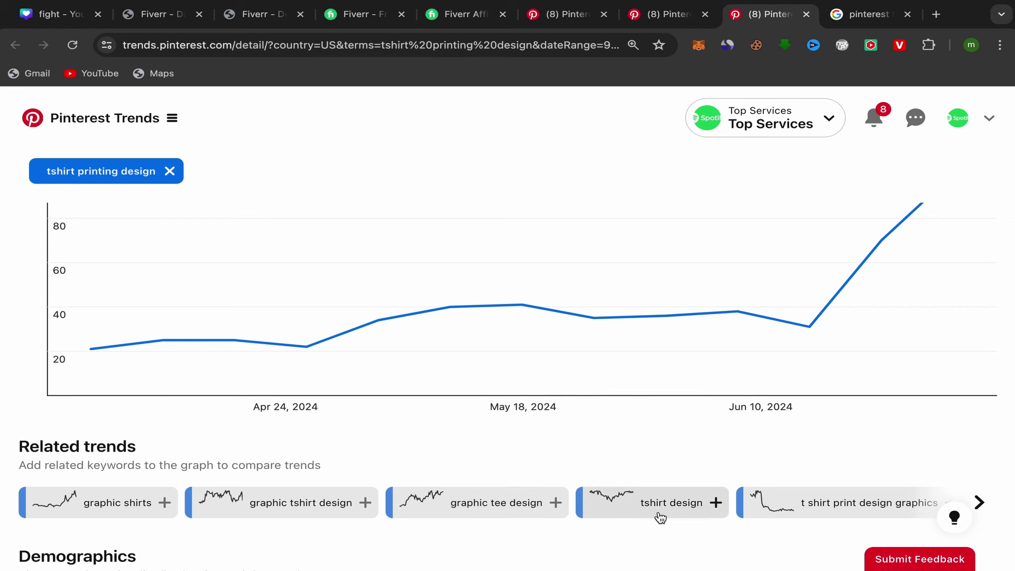
{"action": "scroll", "coordinate": [647, 441], "scroll_direction": "up", "scroll_amount": 4}
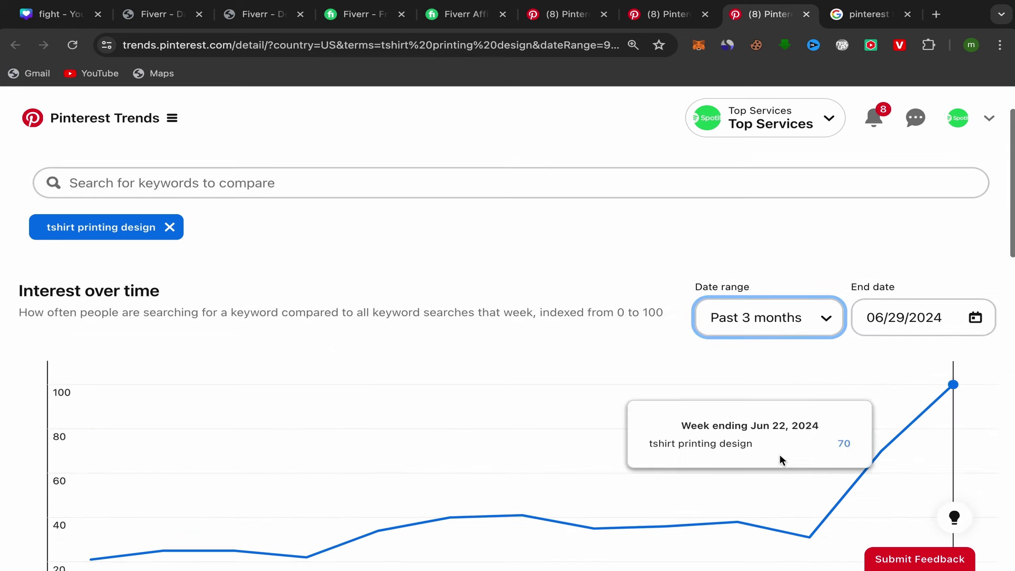
{"action": "scroll", "coordinate": [771, 455], "scroll_direction": "down", "scroll_amount": 1}
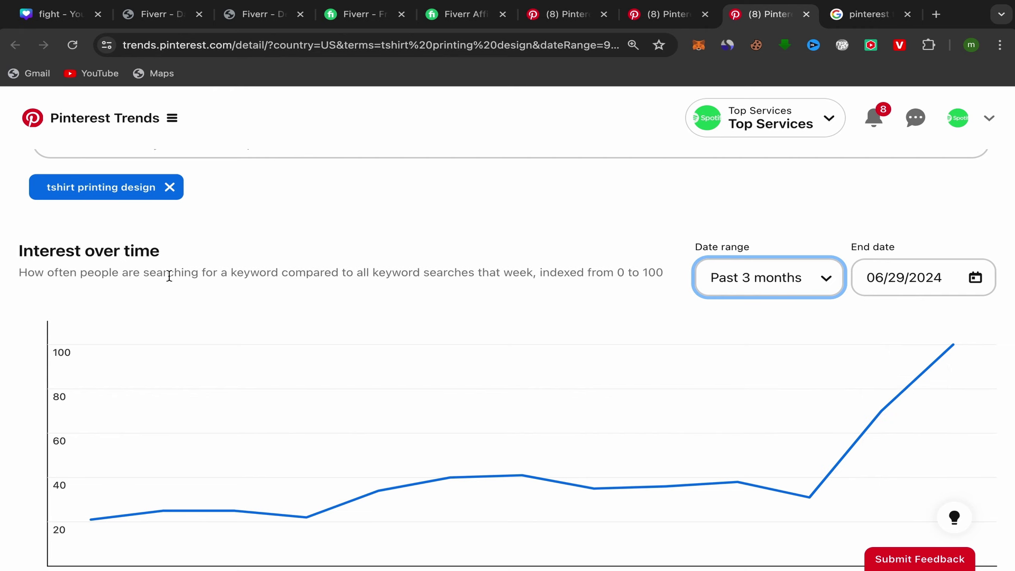
{"action": "left_click_drag", "start_coordinate": [155, 188], "coordinate": [37, 185]}
{"action": "right_click", "coordinate": [86, 186]}
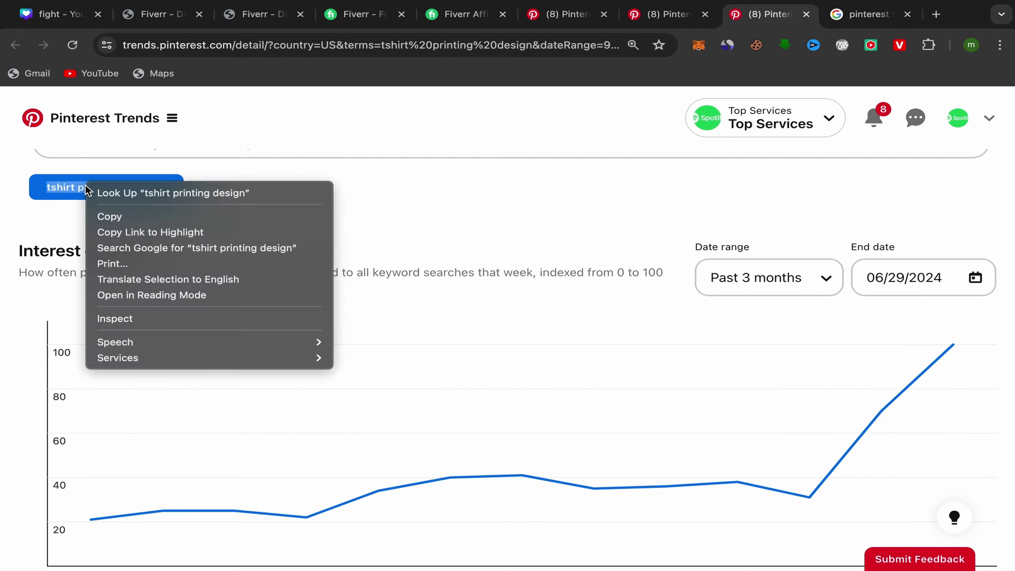
{"action": "left_click", "coordinate": [121, 224]}
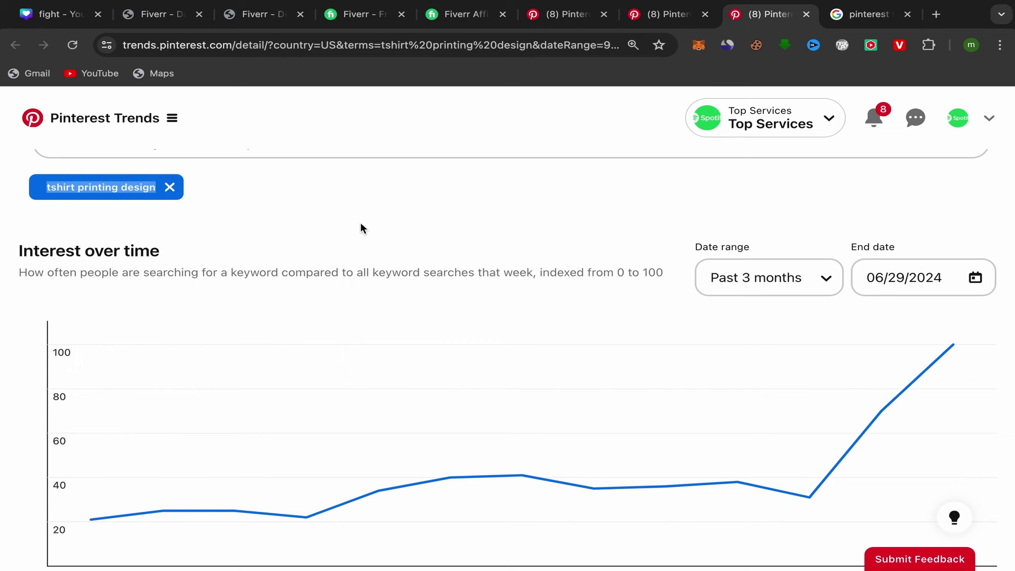
- Switch to Fiverr, paste the copied keyword into the service search, choose the suggestion "t-shirt design" and look through the listed gigs
{"action": "left_click", "coordinate": [357, 14]}
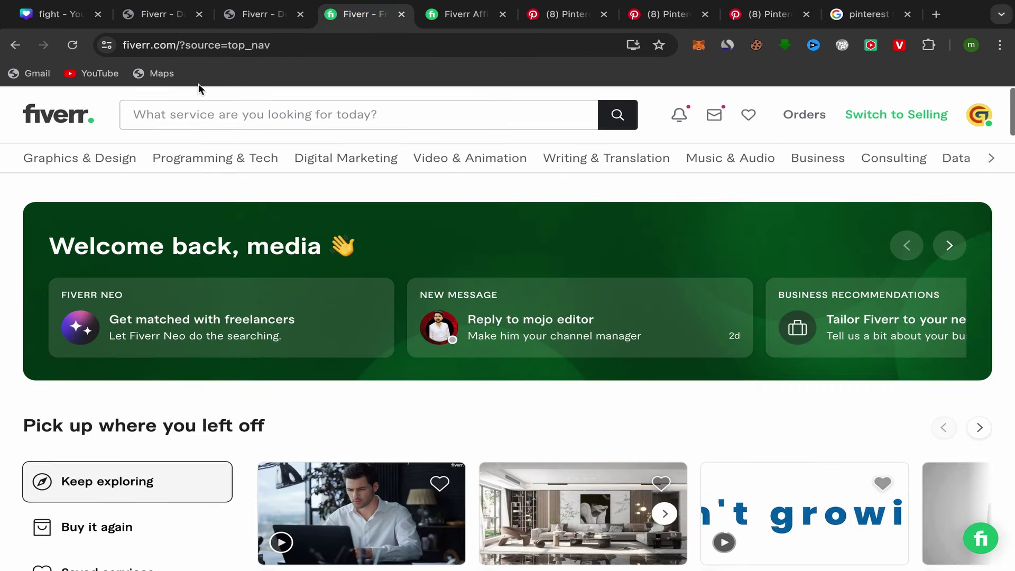
{"action": "left_click", "coordinate": [139, 115]}
{"action": "right_click", "coordinate": [140, 115]}
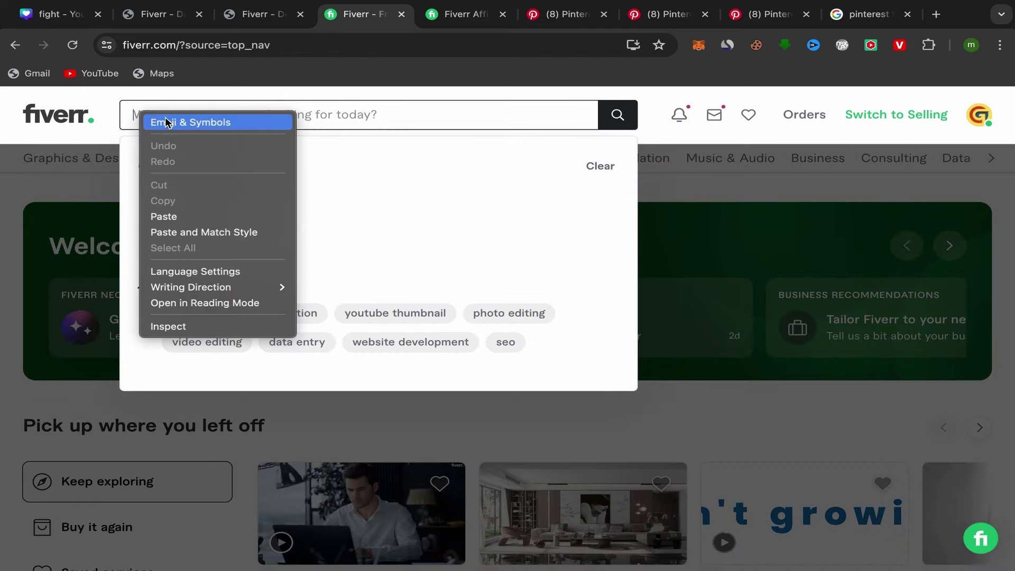
{"action": "left_click", "coordinate": [160, 217]}
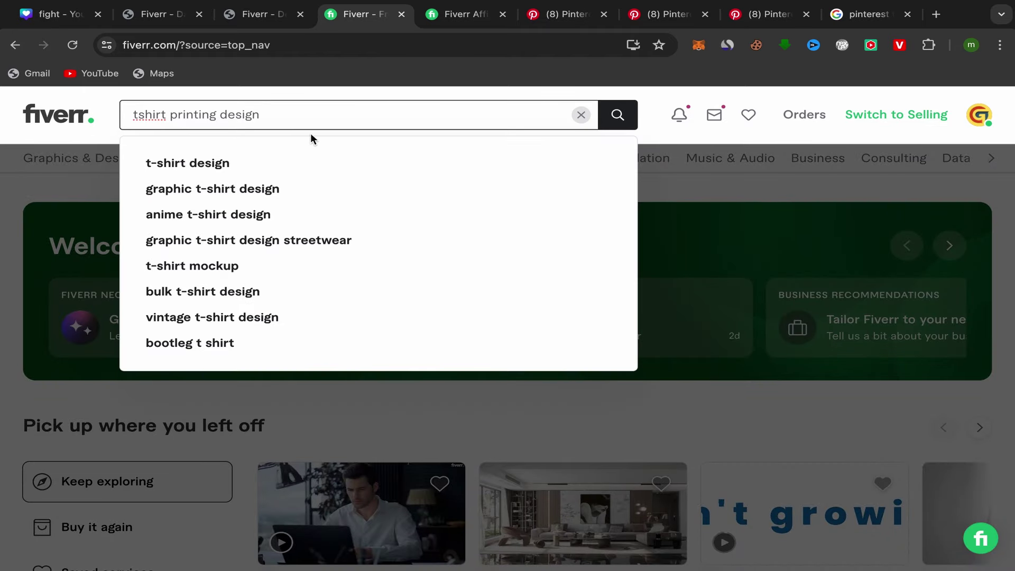
{"action": "left_click", "coordinate": [195, 165]}
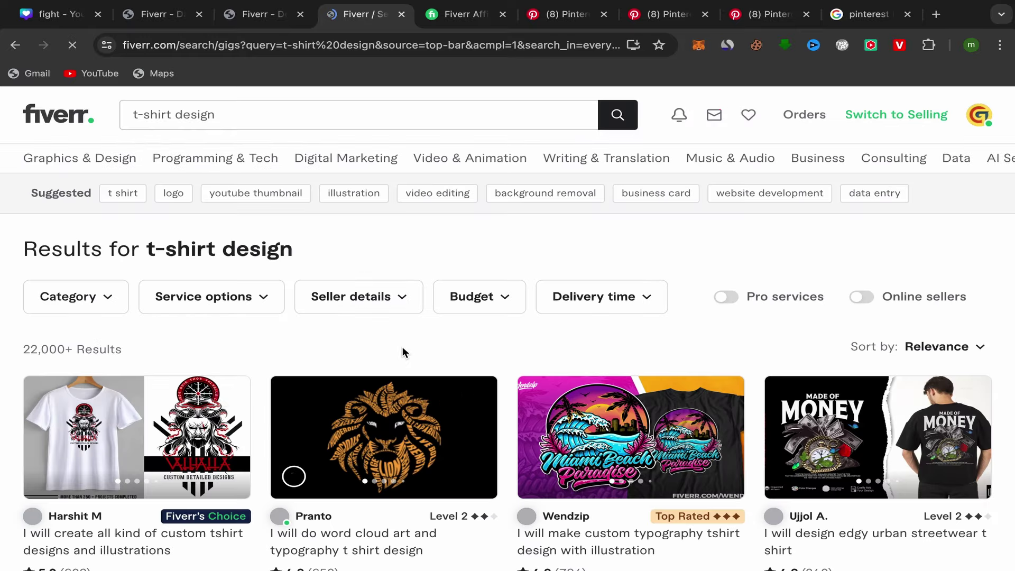
{"action": "scroll", "coordinate": [504, 386], "scroll_direction": "down", "scroll_amount": 3}
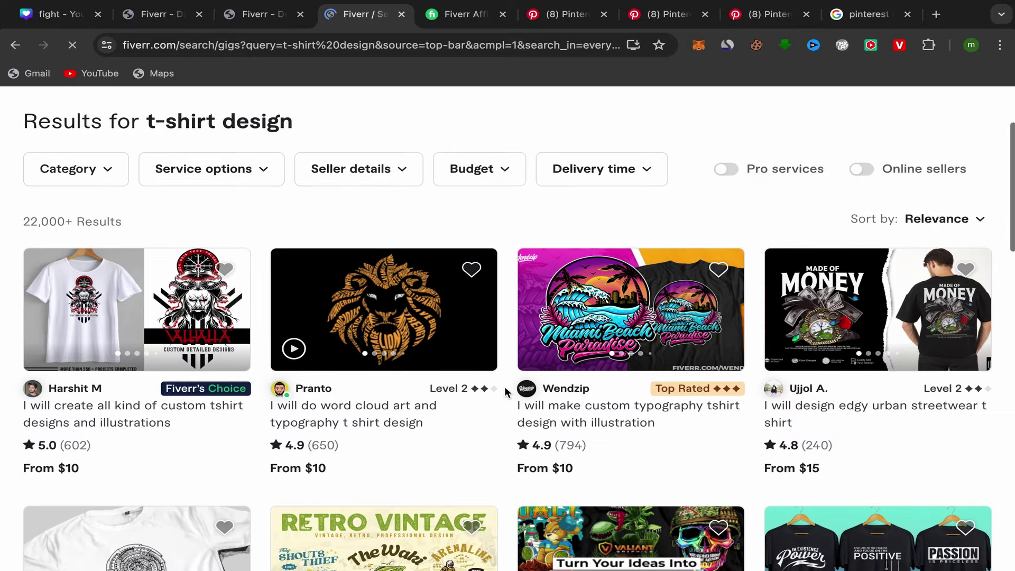
{"action": "scroll", "coordinate": [505, 391], "scroll_direction": "down", "scroll_amount": 1}
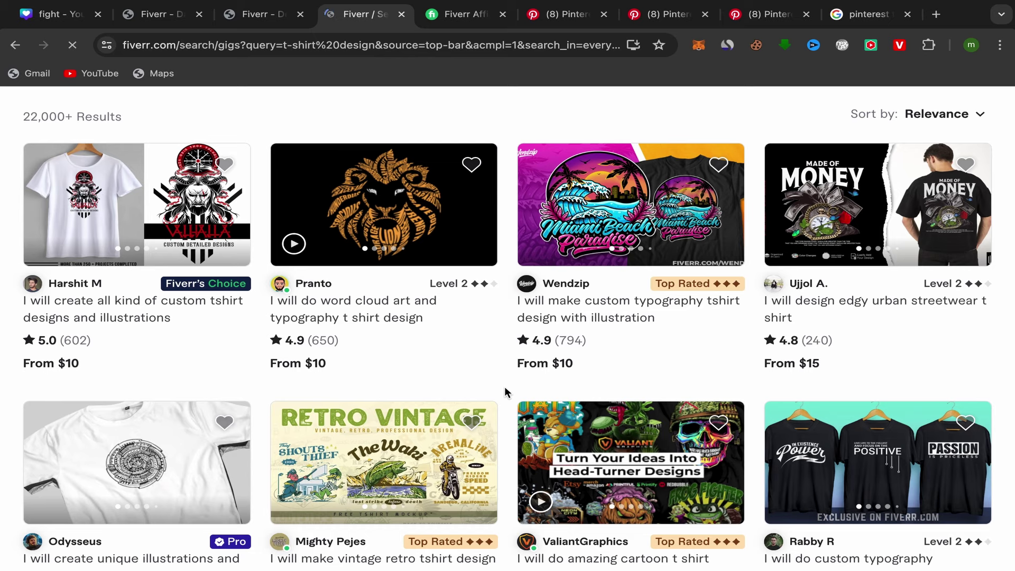
- Browse the "t-shirt design" results and open the gig "I will create all kind of custom tshirt designs and illustrations"
{"action": "scroll", "coordinate": [504, 391], "scroll_direction": "up", "scroll_amount": 2}
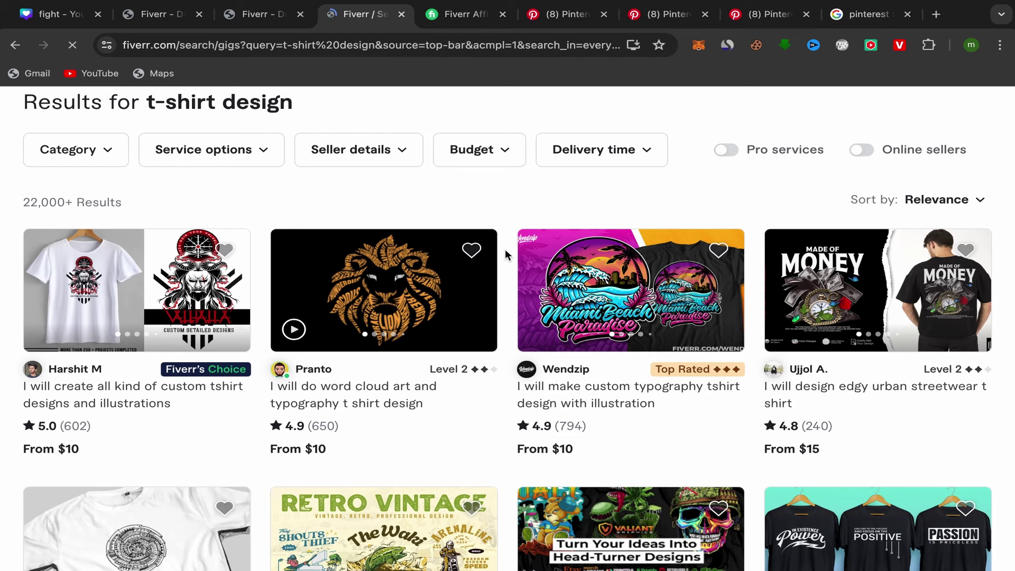
{"action": "scroll", "coordinate": [506, 255], "scroll_direction": "down", "scroll_amount": 1}
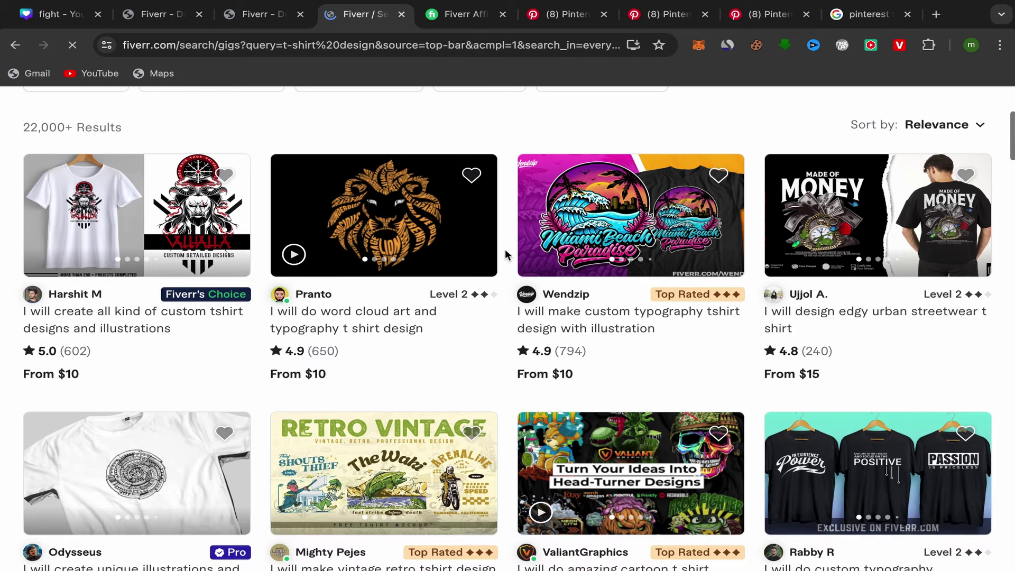
{"action": "scroll", "coordinate": [506, 256], "scroll_direction": "up", "scroll_amount": 1}
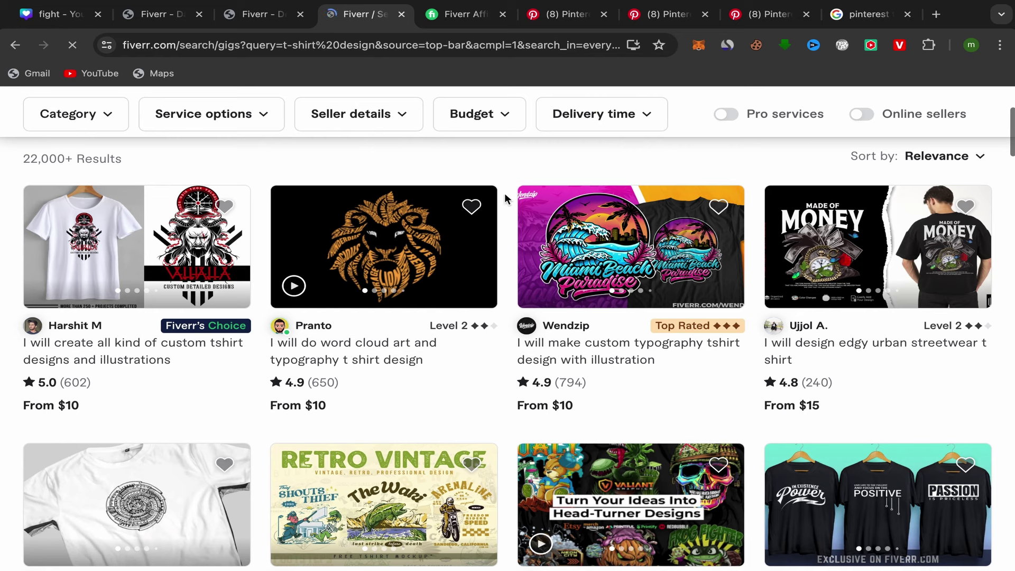
{"action": "scroll", "coordinate": [502, 229], "scroll_direction": "down", "scroll_amount": 1}
{"action": "scroll", "coordinate": [502, 230], "scroll_direction": "up", "scroll_amount": 1}
{"action": "scroll", "coordinate": [502, 229], "scroll_direction": "down", "scroll_amount": 1}
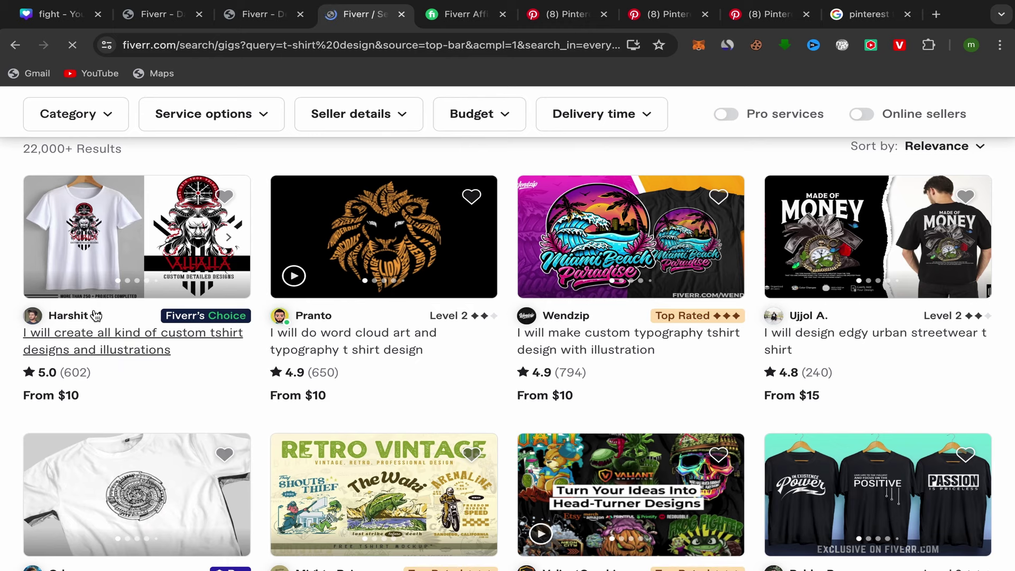
{"action": "left_click", "coordinate": [114, 350]}
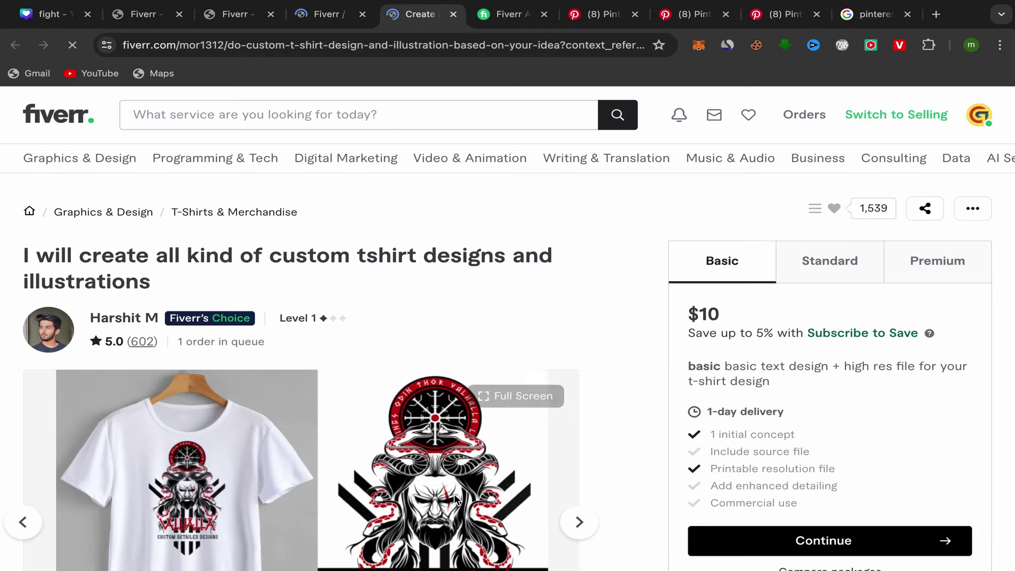
- Look over the opened gig page and copy its full web address
{"action": "scroll", "coordinate": [661, 395], "scroll_direction": "down", "scroll_amount": 2}
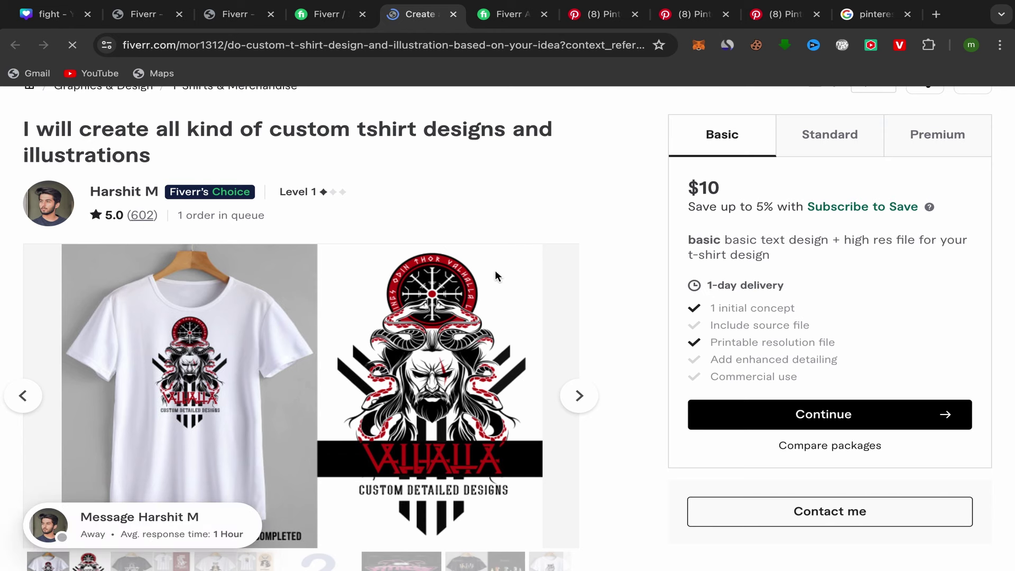
{"action": "scroll", "coordinate": [495, 275], "scroll_direction": "up", "scroll_amount": 3}
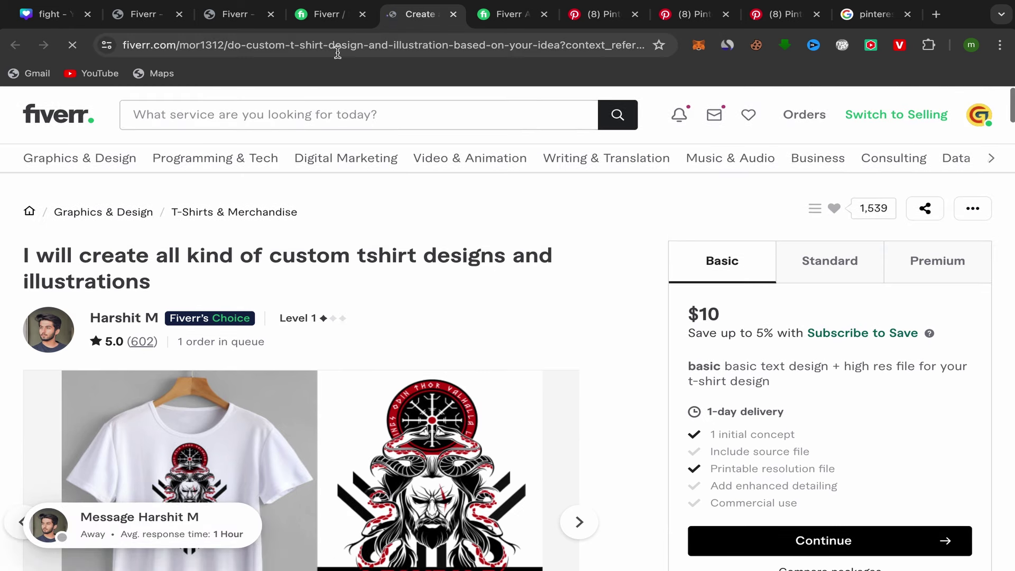
{"action": "right_click", "coordinate": [338, 50]}
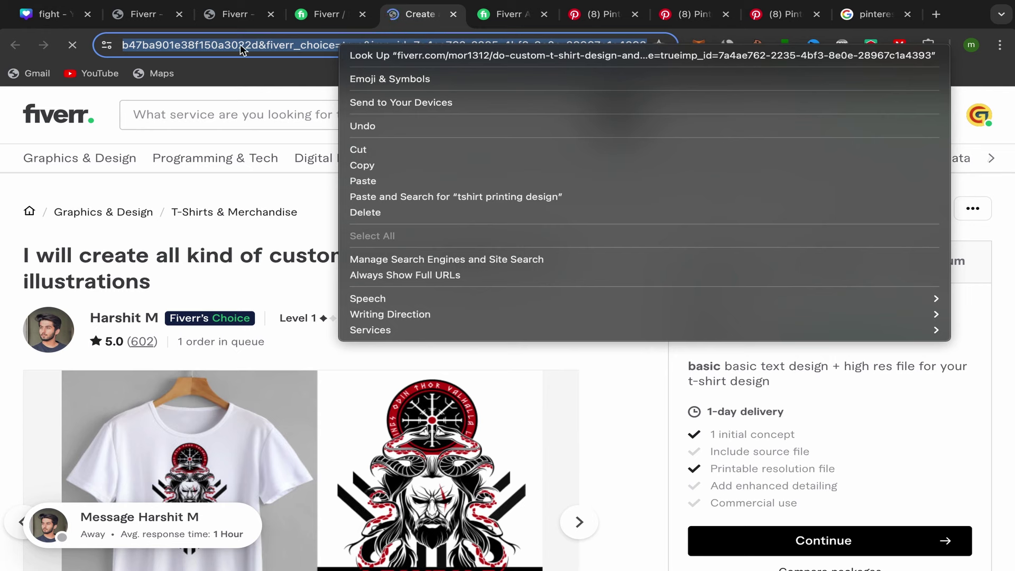
{"action": "left_click", "coordinate": [384, 166]}
- Switch to Fiverr Affiliates and go to Default and Deep Links among the marketing tools
{"action": "left_click", "coordinate": [243, 13]}
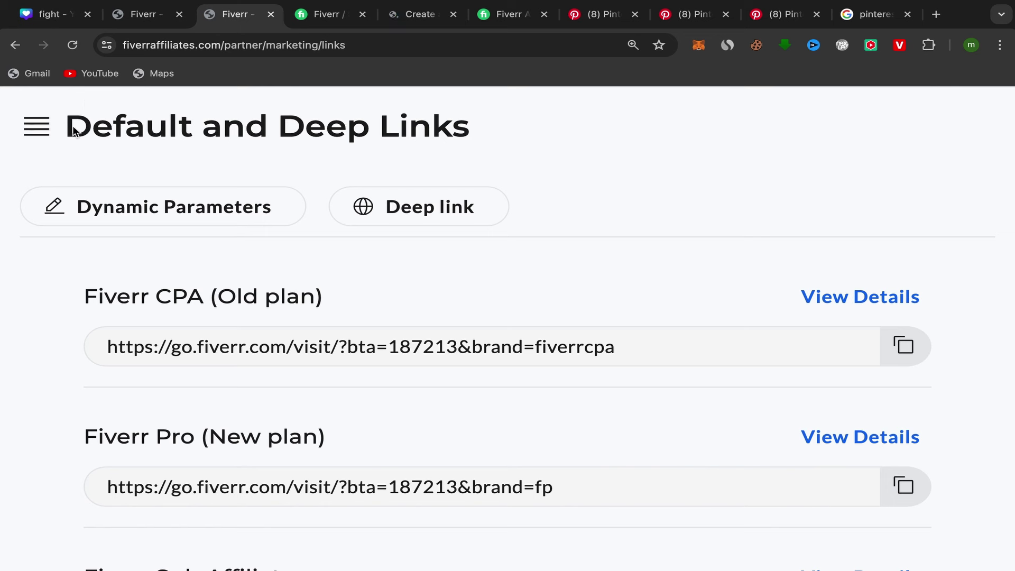
{"action": "left_click", "coordinate": [29, 133]}
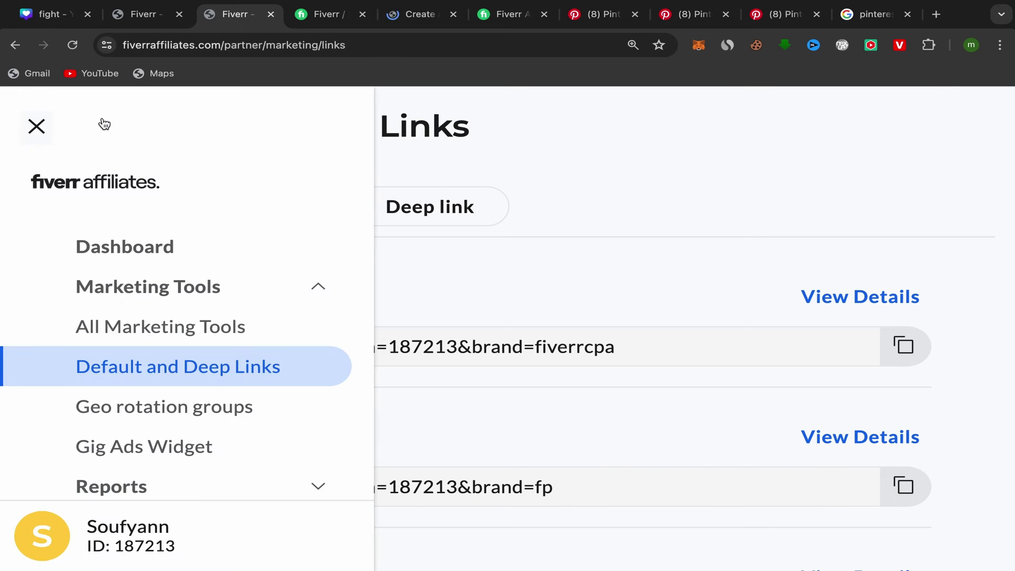
{"action": "left_click", "coordinate": [36, 122]}
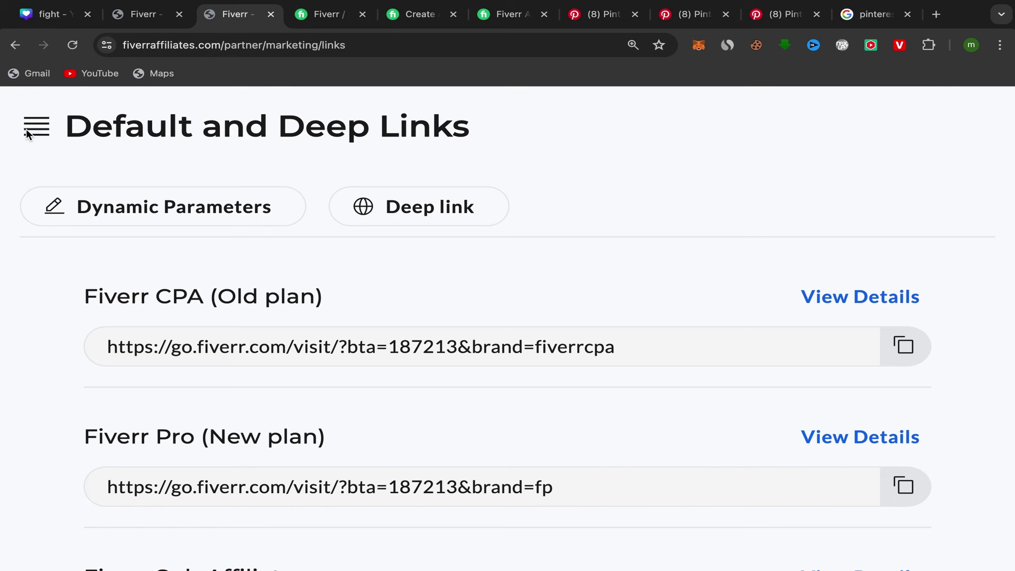
{"action": "left_click", "coordinate": [41, 126]}
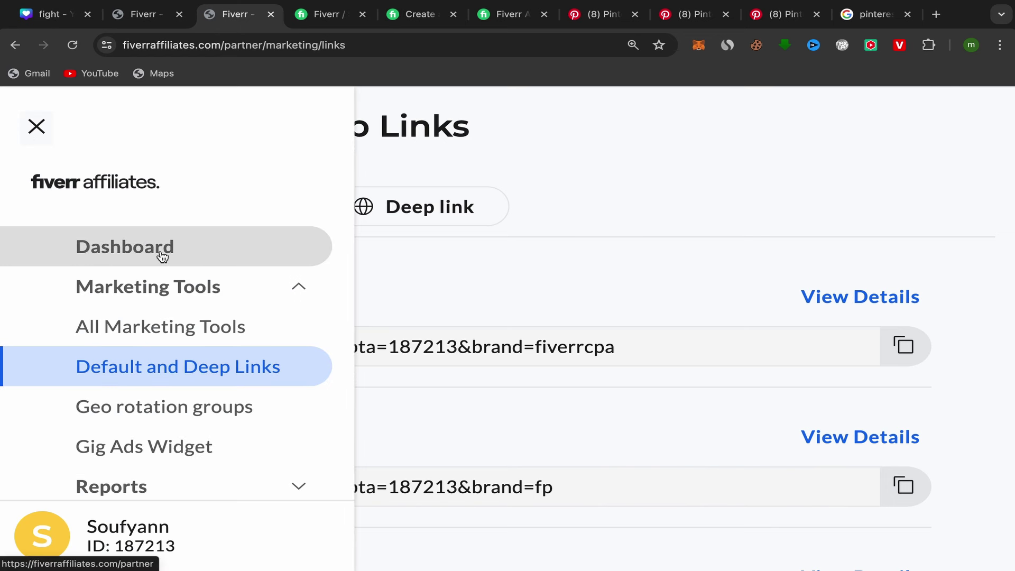
{"action": "left_click", "coordinate": [295, 292]}
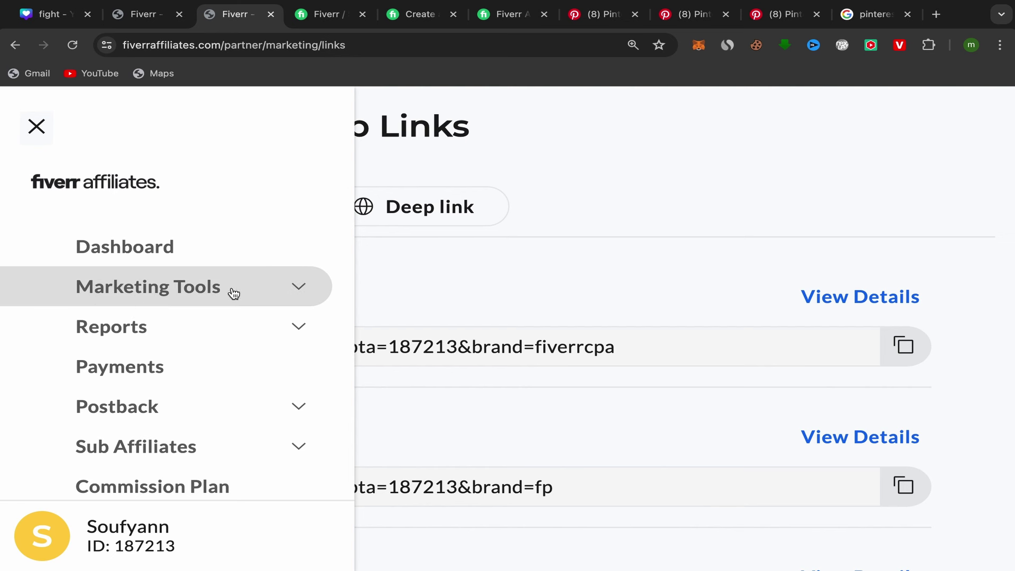
{"action": "left_click", "coordinate": [250, 300]}
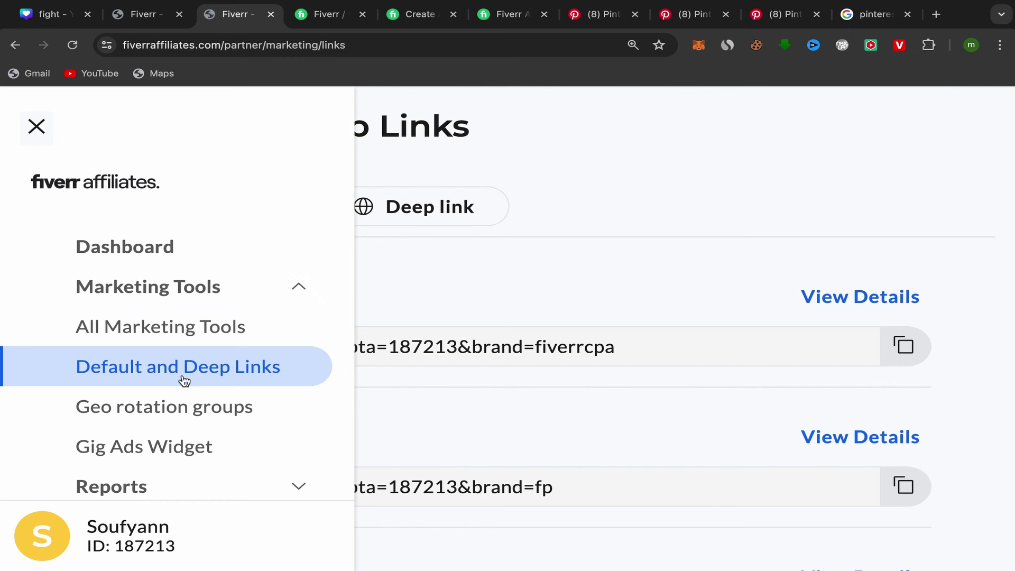
{"action": "left_click", "coordinate": [215, 368]}
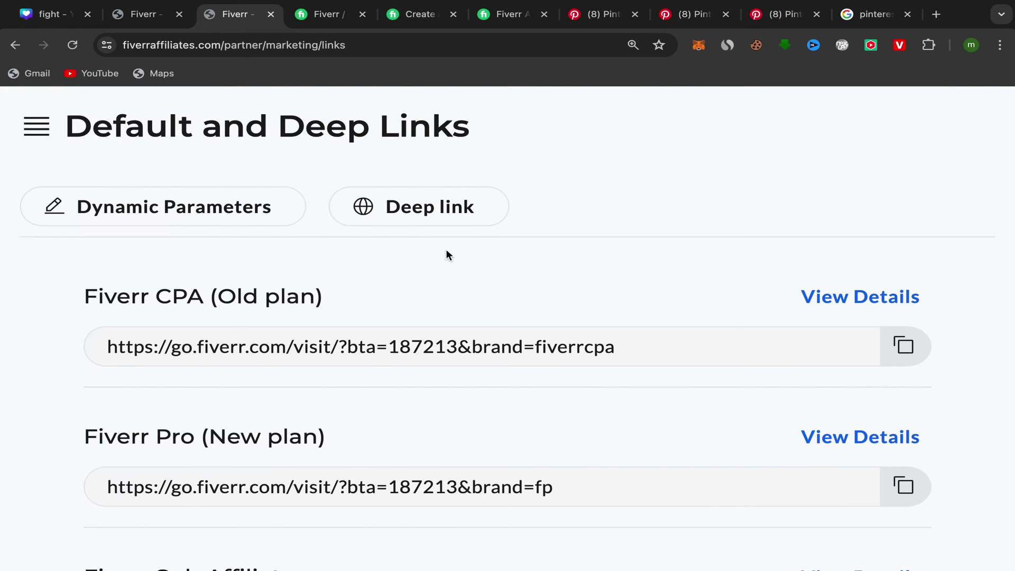
- Create a deep link by pasting the copied gig address as the landing page and save it
{"action": "left_click", "coordinate": [421, 212]}
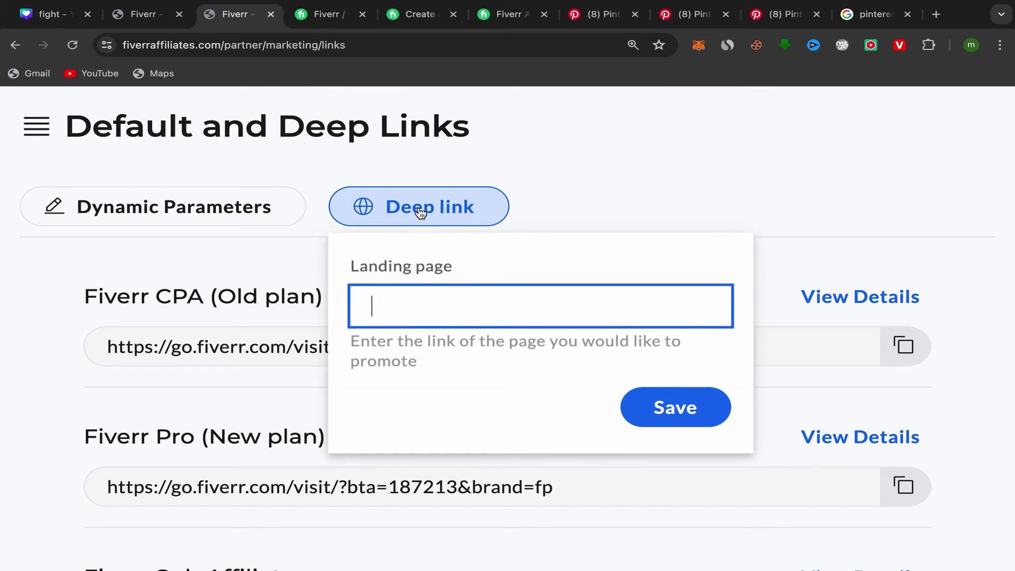
{"action": "right_click", "coordinate": [376, 306]}
{"action": "left_click", "coordinate": [400, 406]}
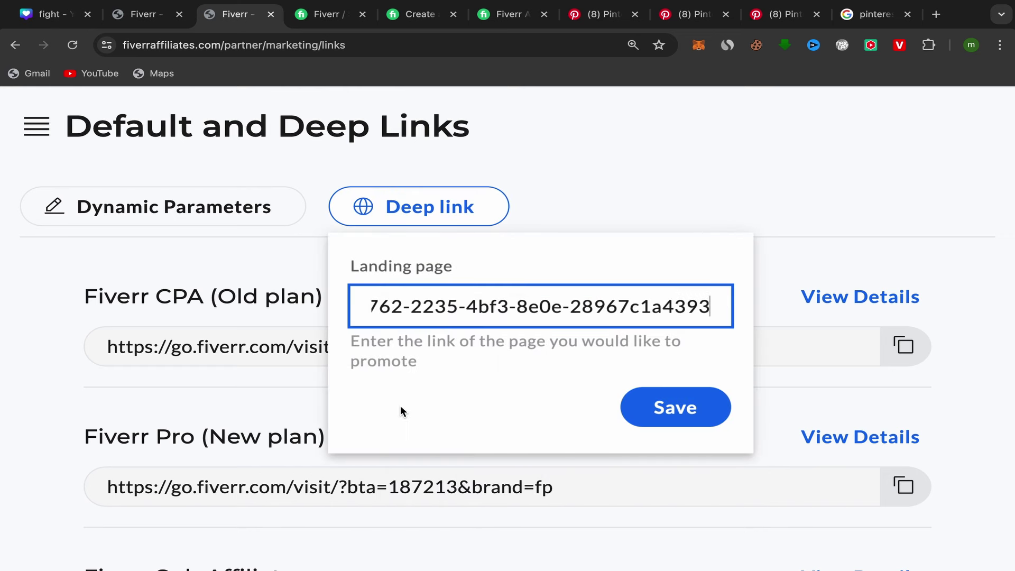
{"action": "left_click", "coordinate": [663, 412]}
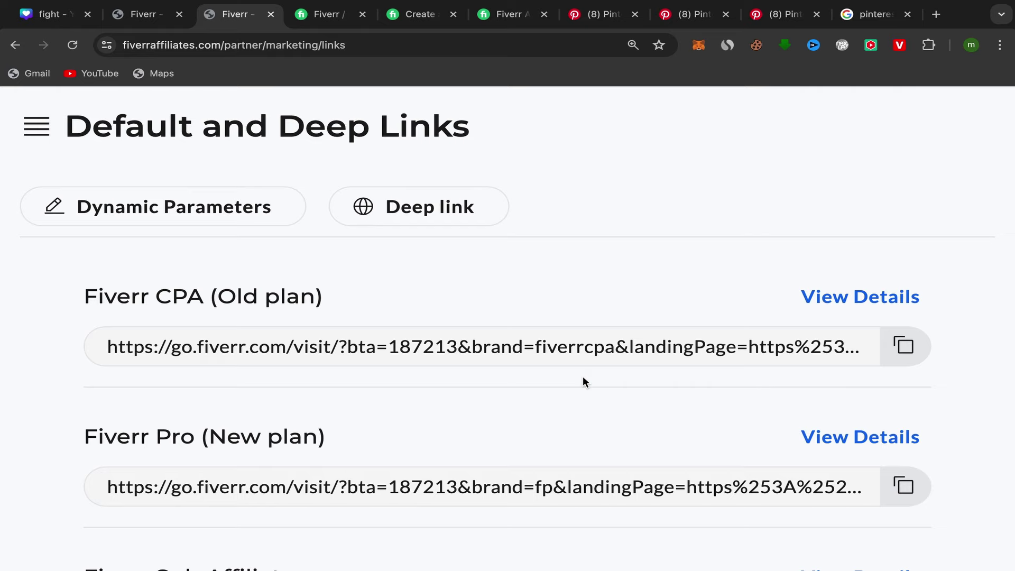
- Switch to Pinterest and start creating a new organic Pin
{"action": "left_click", "coordinate": [600, 22]}
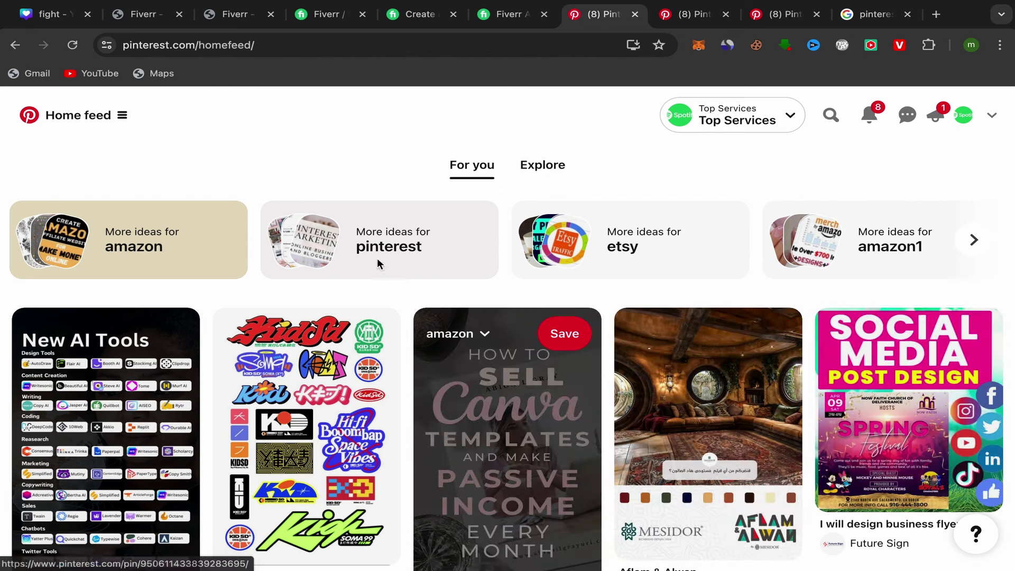
{"action": "left_click", "coordinate": [126, 113]}
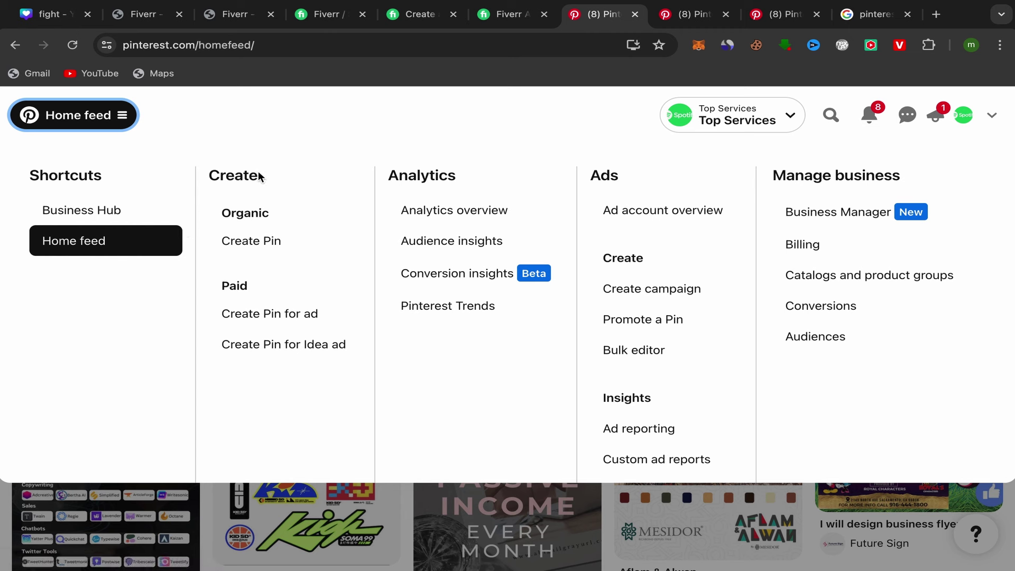
{"action": "left_click", "coordinate": [258, 248]}
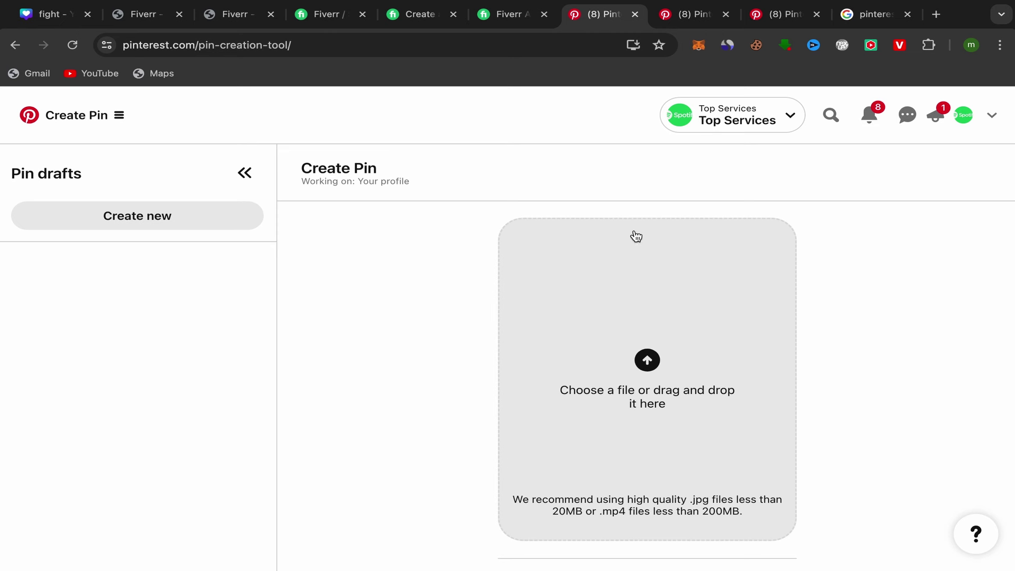
- Return to the Fiverr gig, enlarge its Valhalla t-shirt image and save it to Downloads under the suggested file name
{"action": "left_click", "coordinate": [329, 19]}
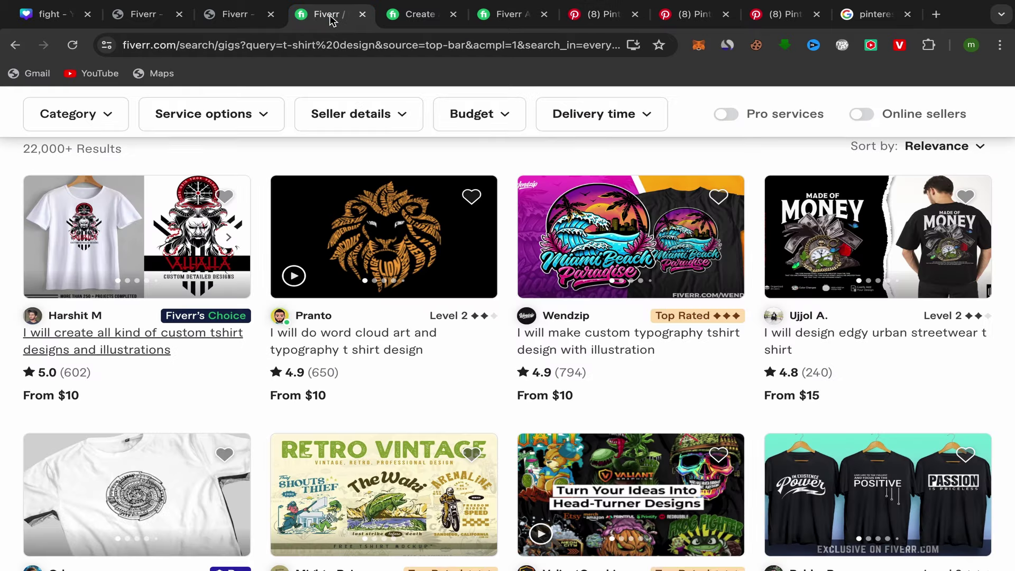
{"action": "left_click", "coordinate": [425, 21]}
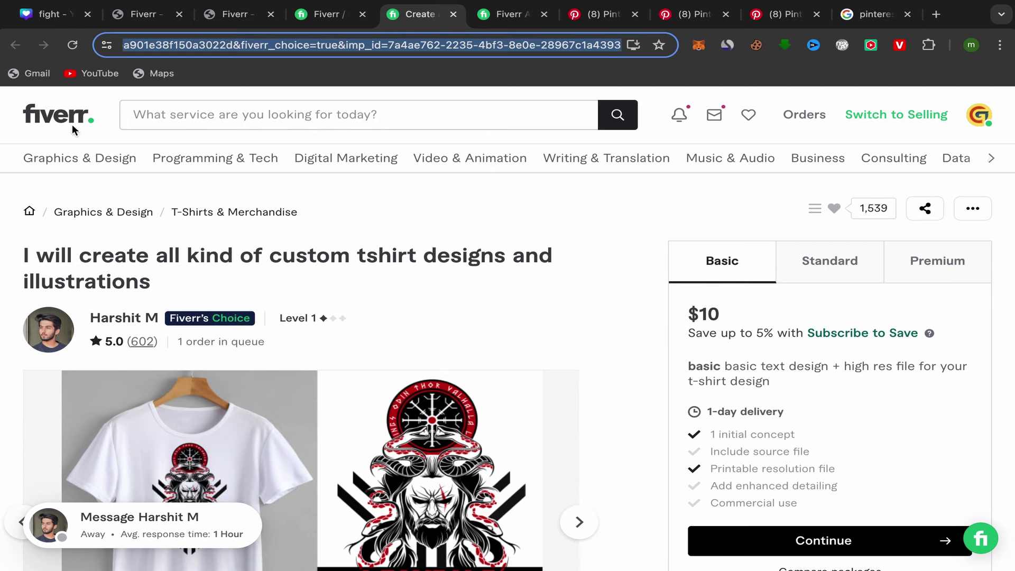
{"action": "scroll", "coordinate": [613, 425], "scroll_direction": "down", "scroll_amount": 1}
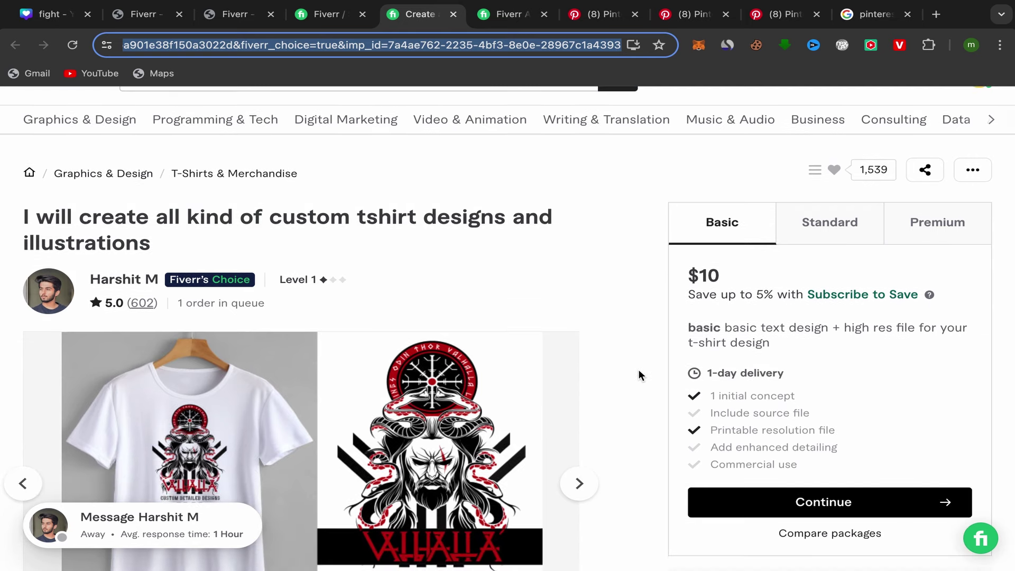
{"action": "scroll", "coordinate": [638, 373], "scroll_direction": "down", "scroll_amount": 4}
{"action": "left_click", "coordinate": [354, 275]}
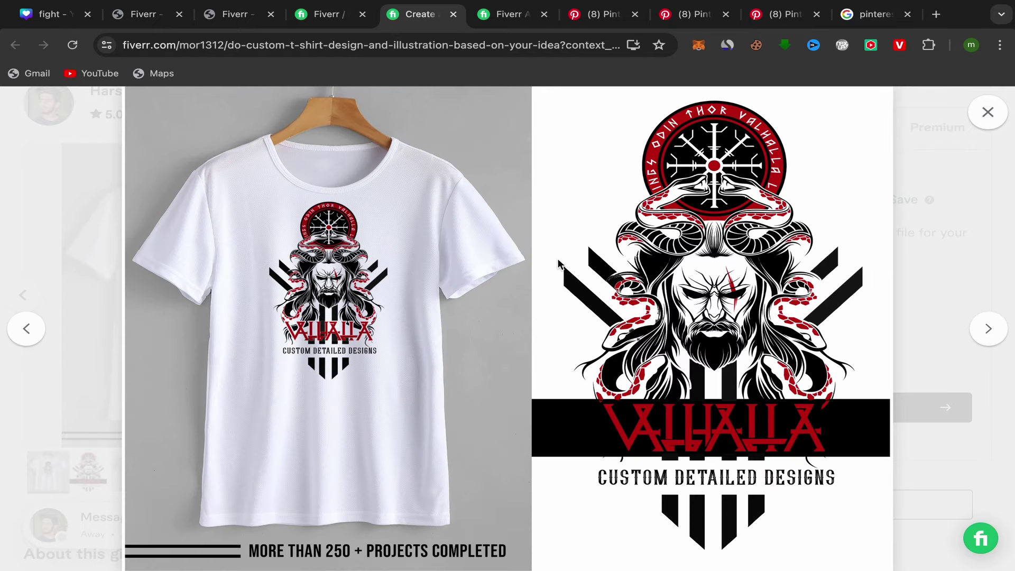
{"action": "right_click", "coordinate": [559, 264]}
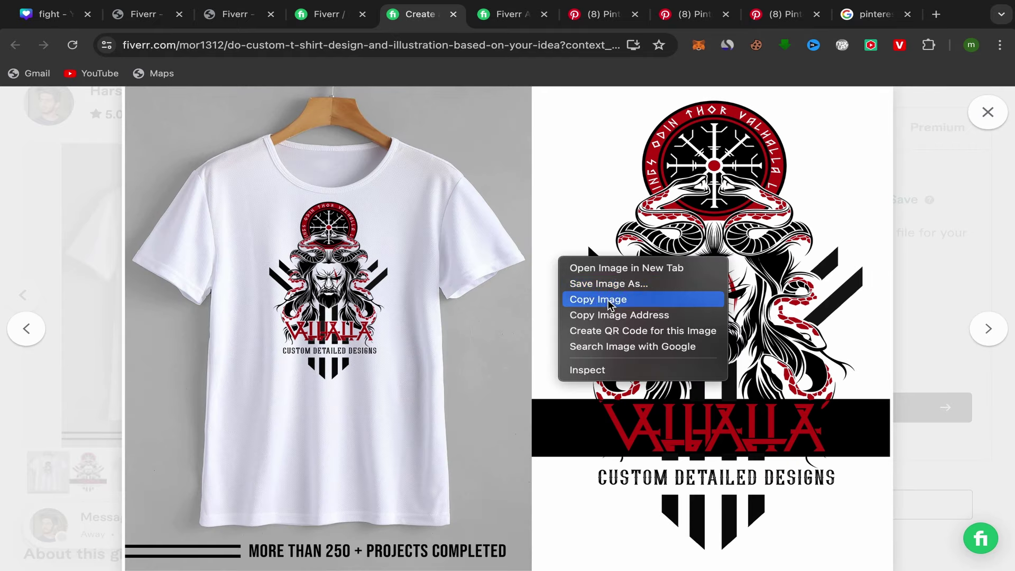
{"action": "left_click", "coordinate": [633, 290]}
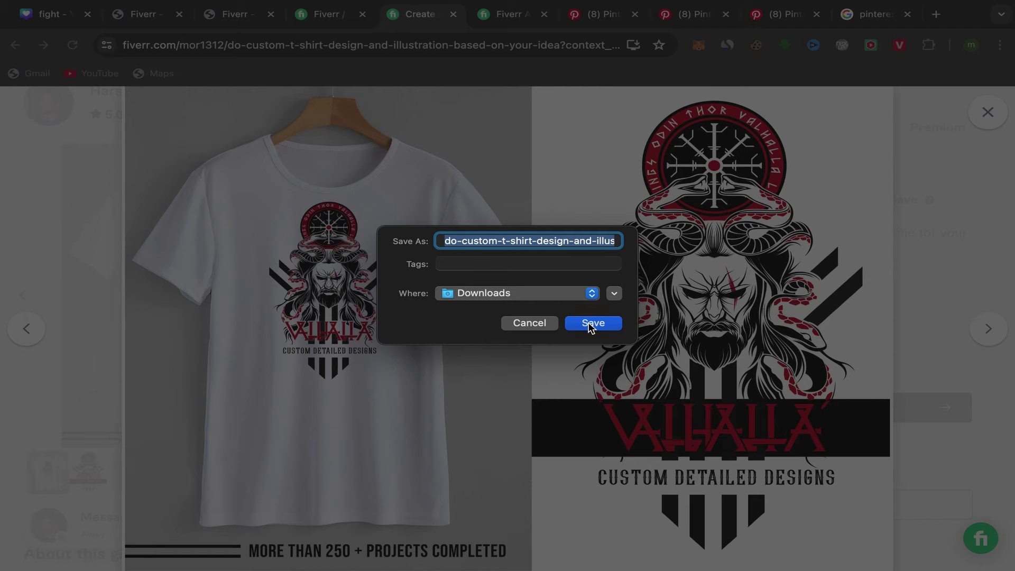
{"action": "left_click", "coordinate": [590, 324]}
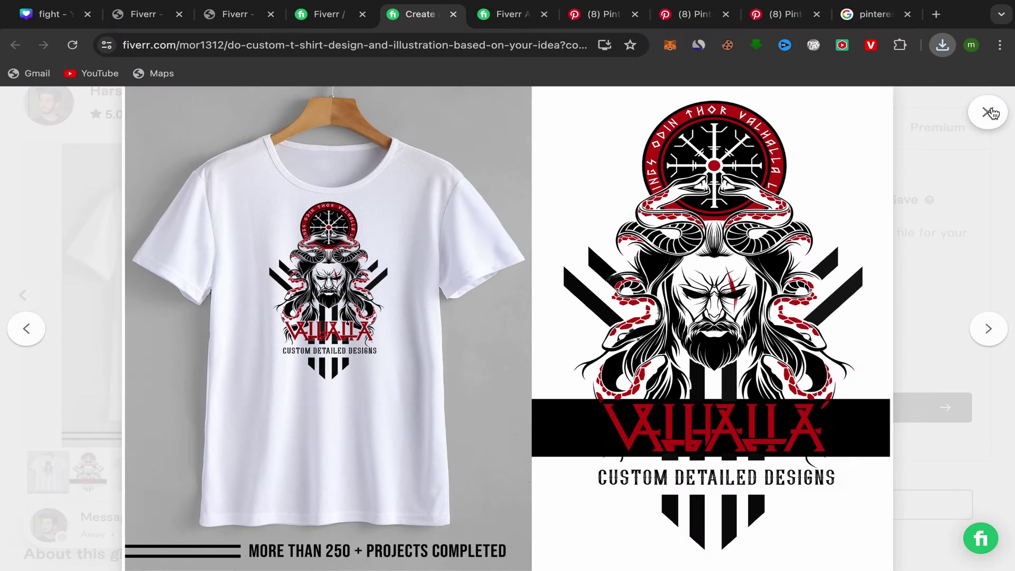
{"action": "left_click", "coordinate": [990, 113]}
- Switch to the Pinterest Pin draft and upload do-custom-t-shirt-design-and-illustration-based-on-your-idea.jpg from Downloads as its image
{"action": "left_click", "coordinate": [603, 16]}
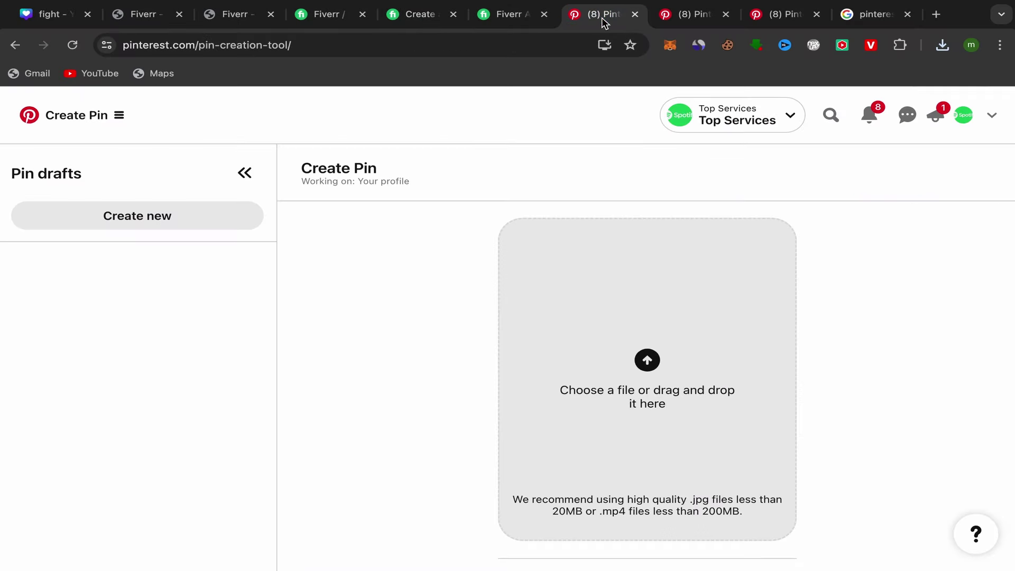
{"action": "left_click", "coordinate": [648, 363]}
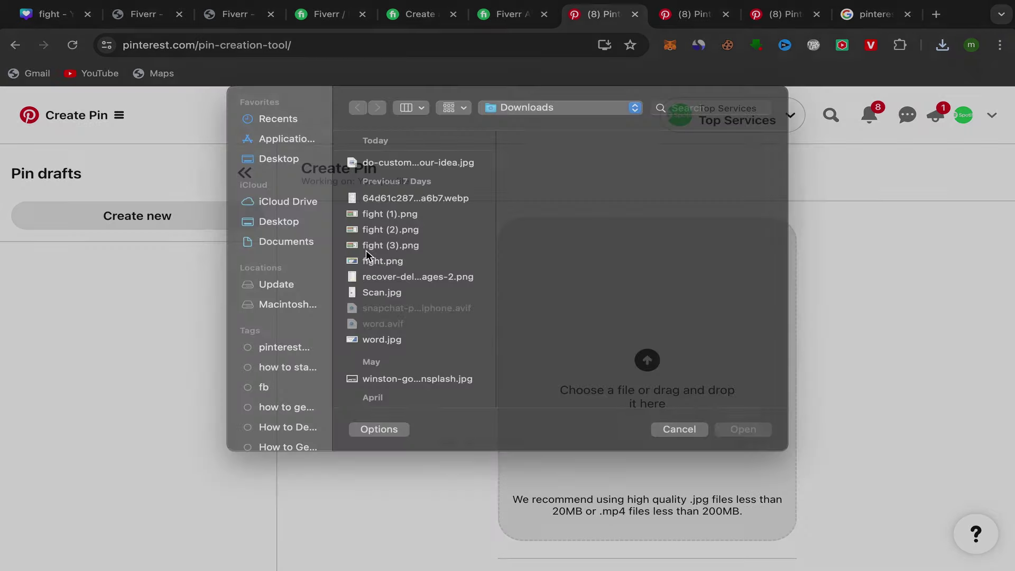
{"action": "left_click", "coordinate": [392, 181]}
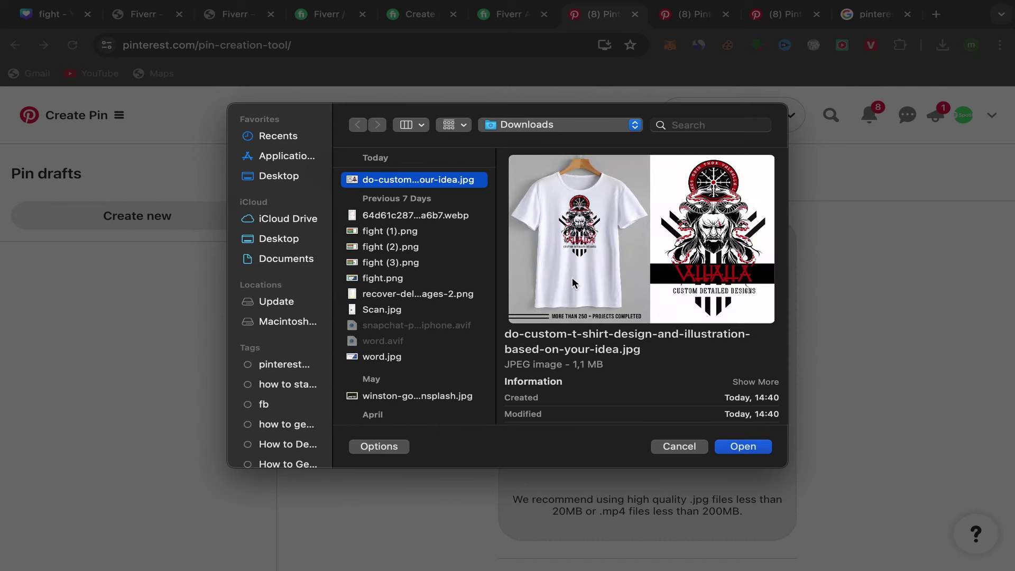
{"action": "left_click", "coordinate": [743, 447]}
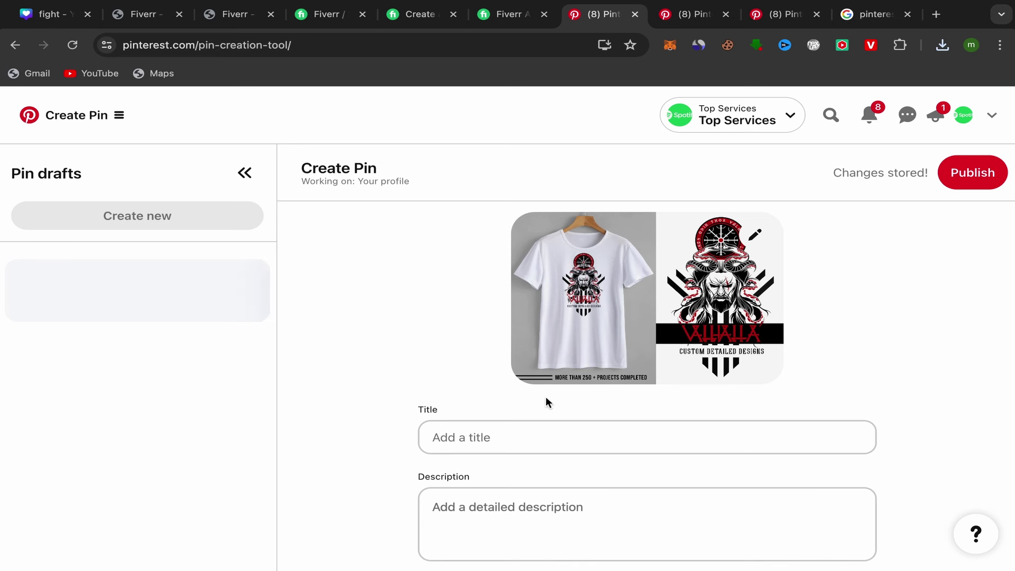
{"action": "scroll", "coordinate": [458, 424], "scroll_direction": "down", "scroll_amount": 2}
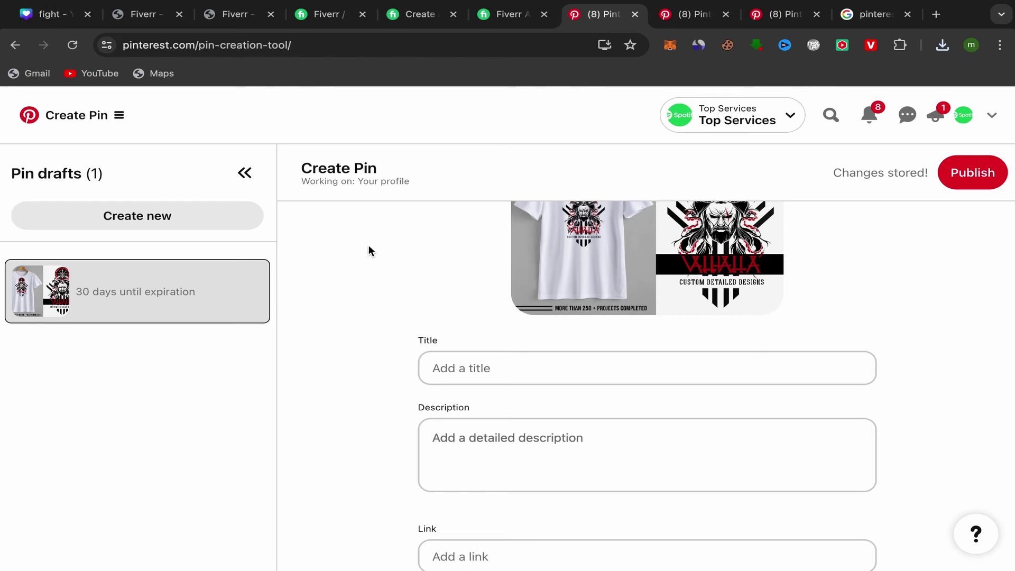
- Copy the t-shirt gig's title from its Fiverr page and paste it as the title of the Pinterest Pin draft
{"action": "left_click", "coordinate": [421, 16]}
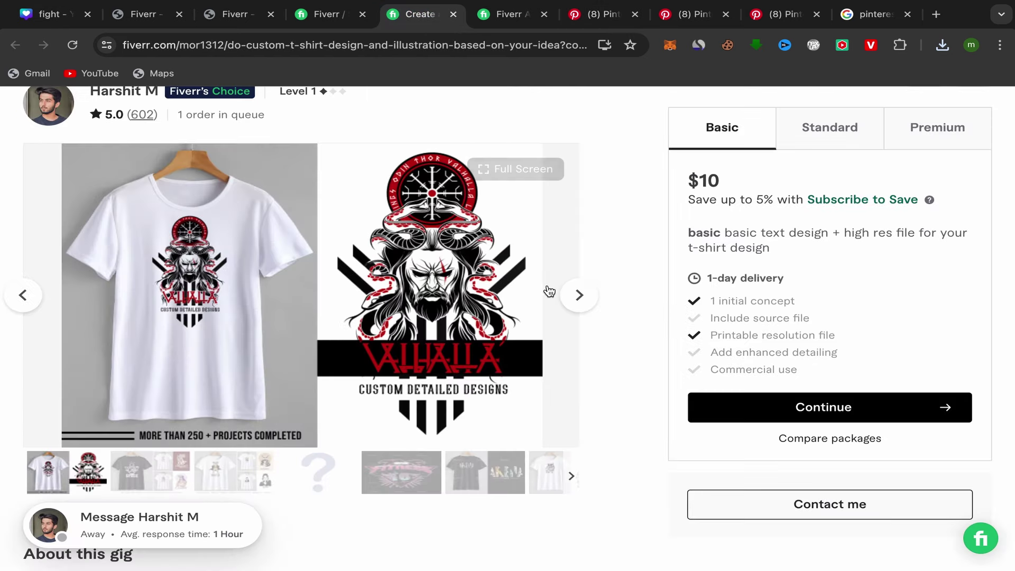
{"action": "scroll", "coordinate": [314, 327], "scroll_direction": "up", "scroll_amount": 5}
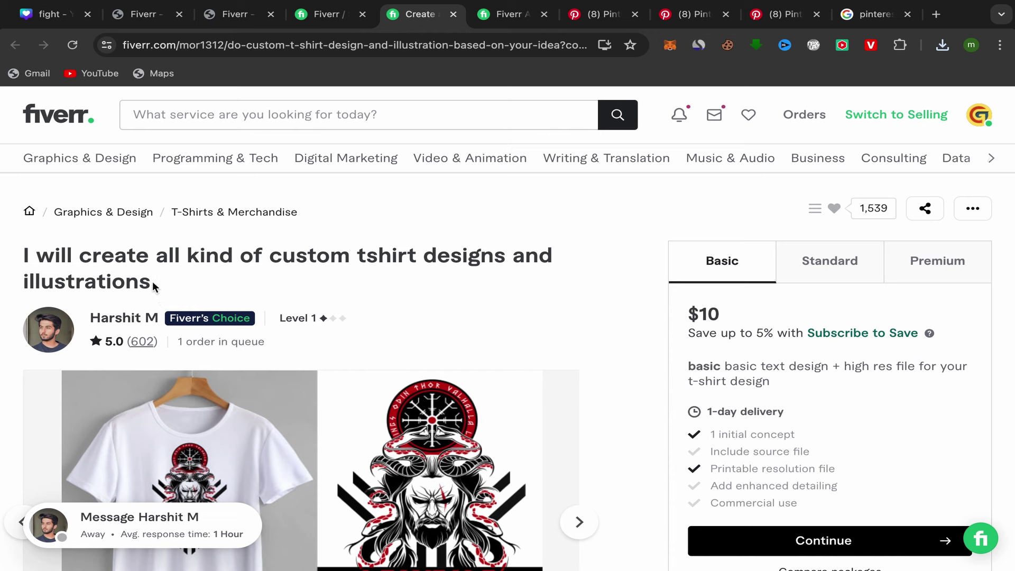
{"action": "left_click_drag", "start_coordinate": [154, 286], "coordinate": [22, 263]}
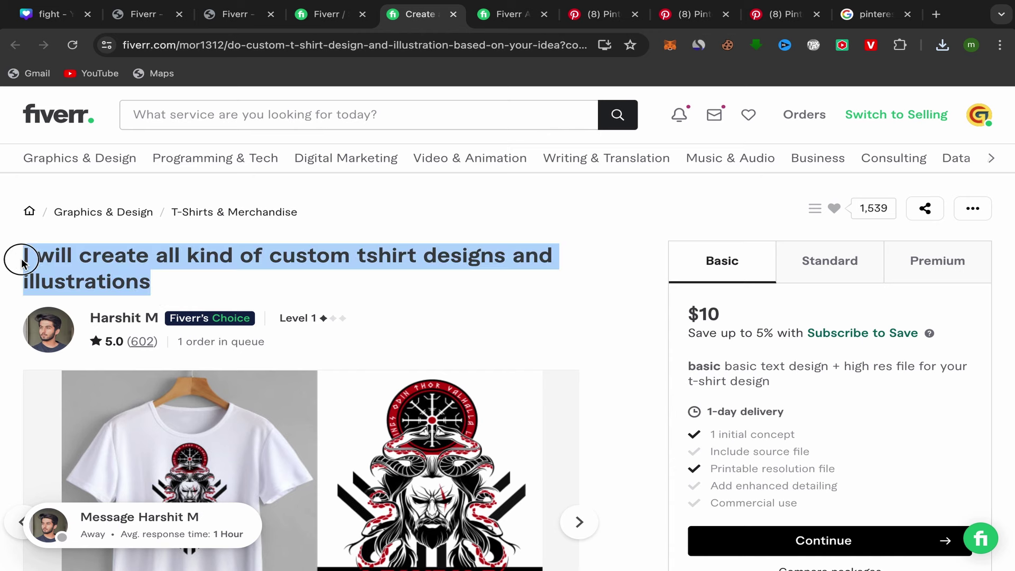
{"action": "right_click", "coordinate": [55, 253]}
{"action": "left_click", "coordinate": [102, 284]}
{"action": "left_click", "coordinate": [608, 14]}
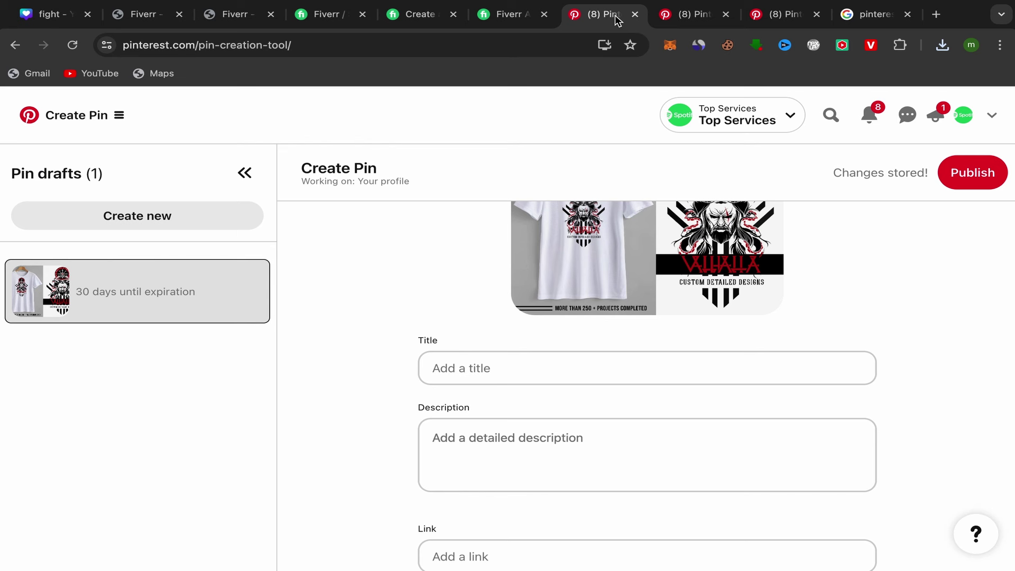
{"action": "left_click", "coordinate": [460, 369]}
{"action": "right_click", "coordinate": [448, 367]}
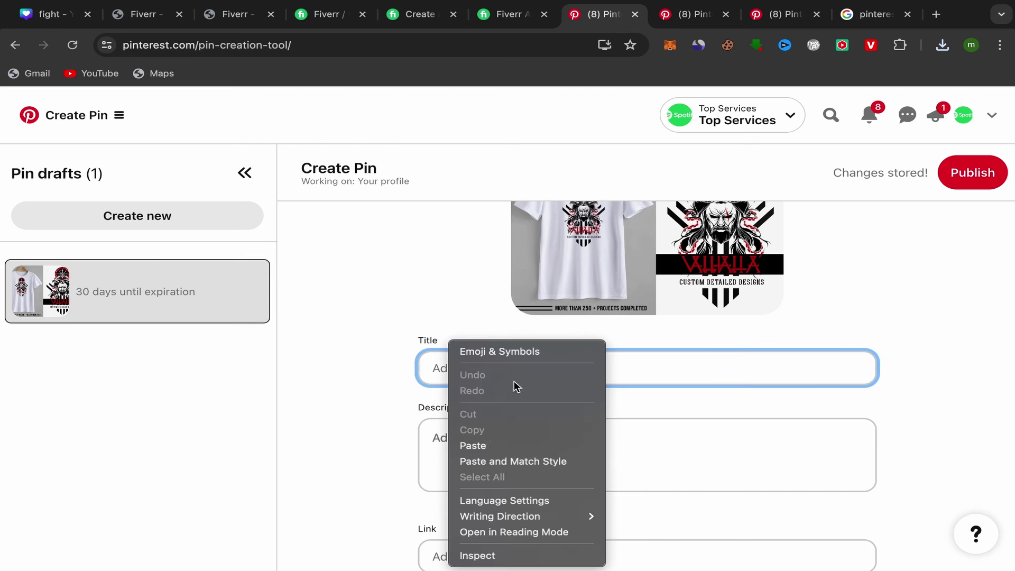
{"action": "left_click", "coordinate": [473, 445]}
- Return to the Fiverr gig and copy its description from "If you are searching" through "feel free to contact me any time."
{"action": "left_click", "coordinate": [455, 447]}
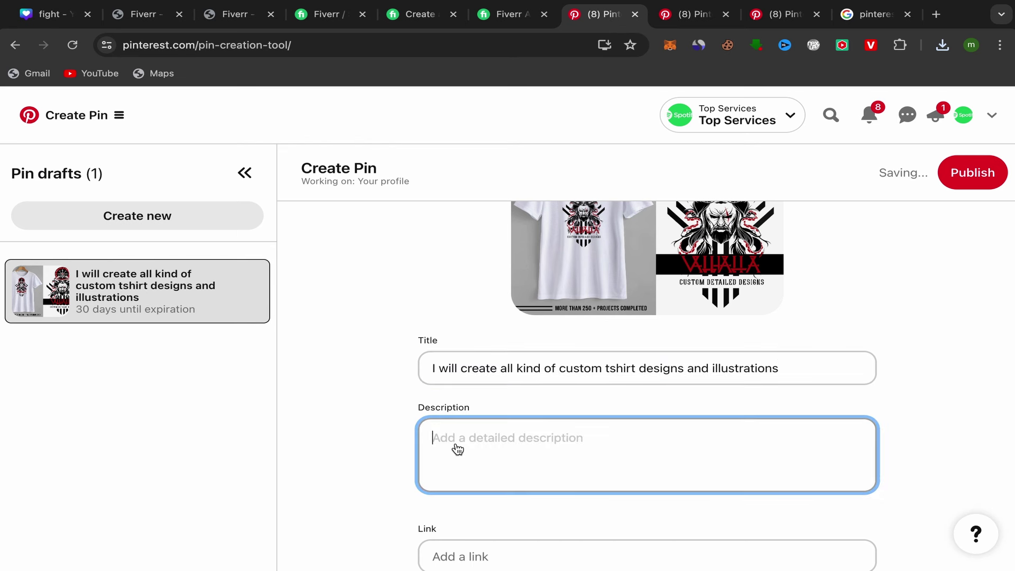
{"action": "left_click", "coordinate": [505, 21]}
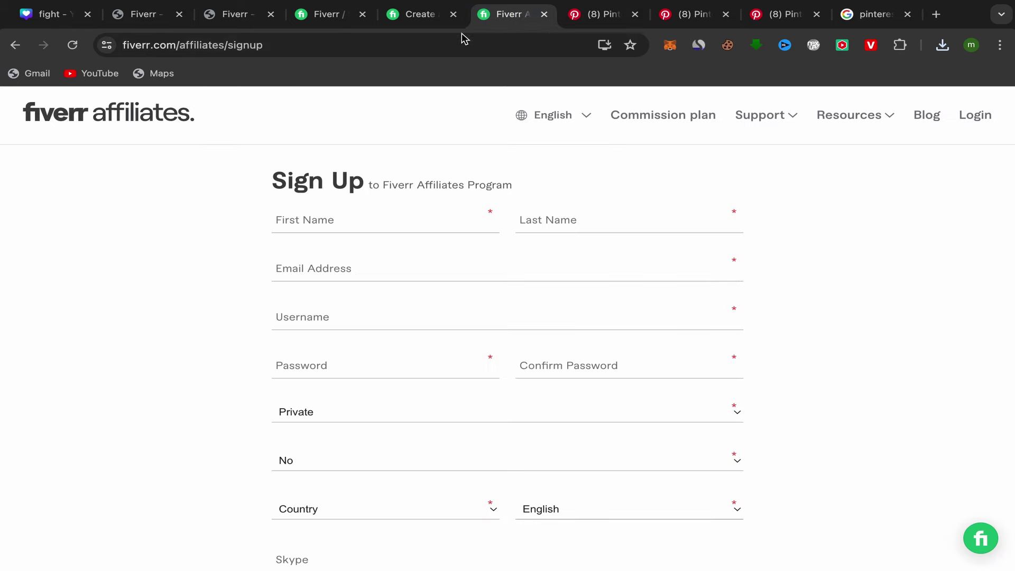
{"action": "left_click", "coordinate": [423, 21]}
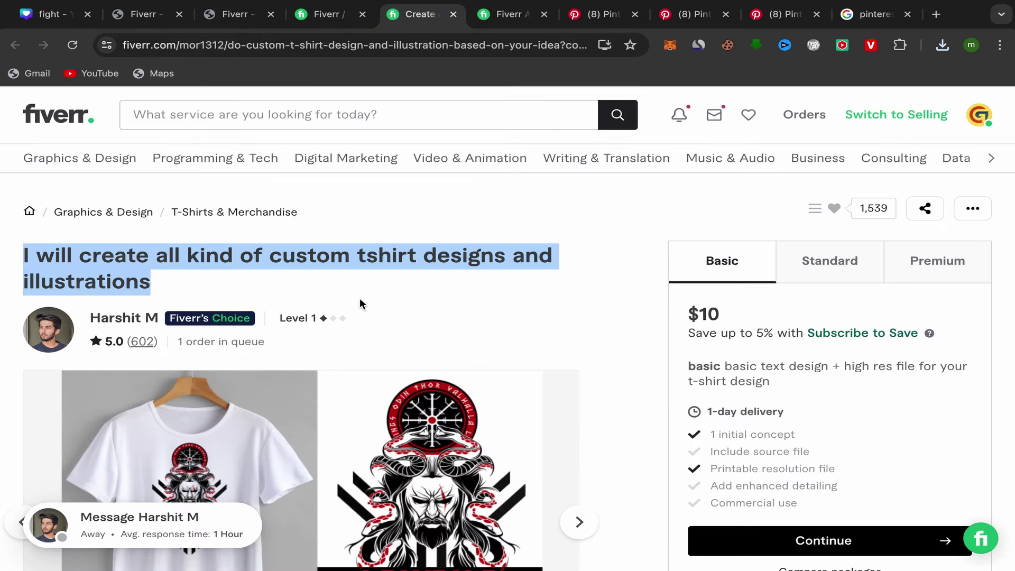
{"action": "scroll", "coordinate": [359, 302], "scroll_direction": "down", "scroll_amount": 10}
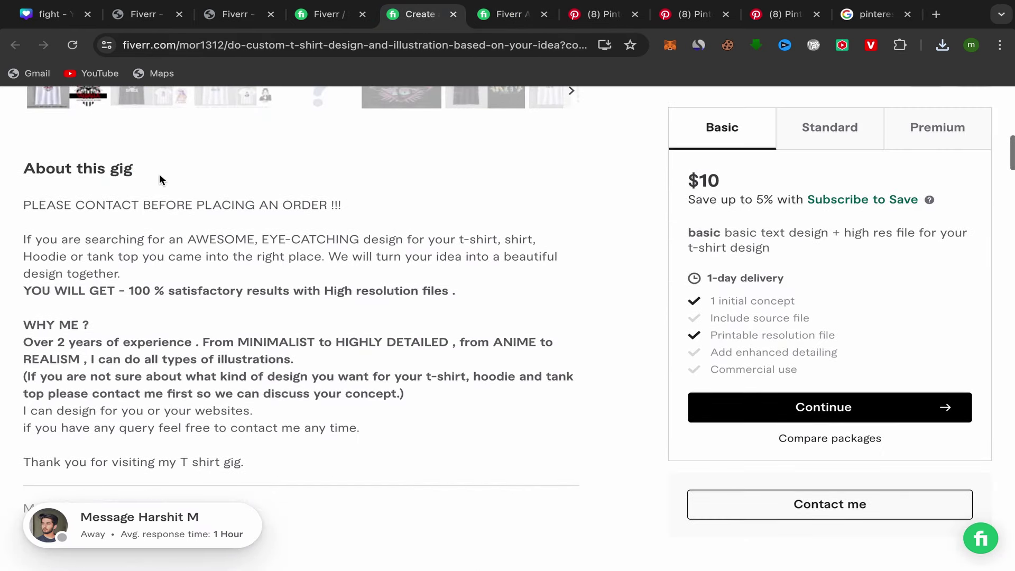
{"action": "left_click_drag", "start_coordinate": [139, 172], "coordinate": [8, 175]}
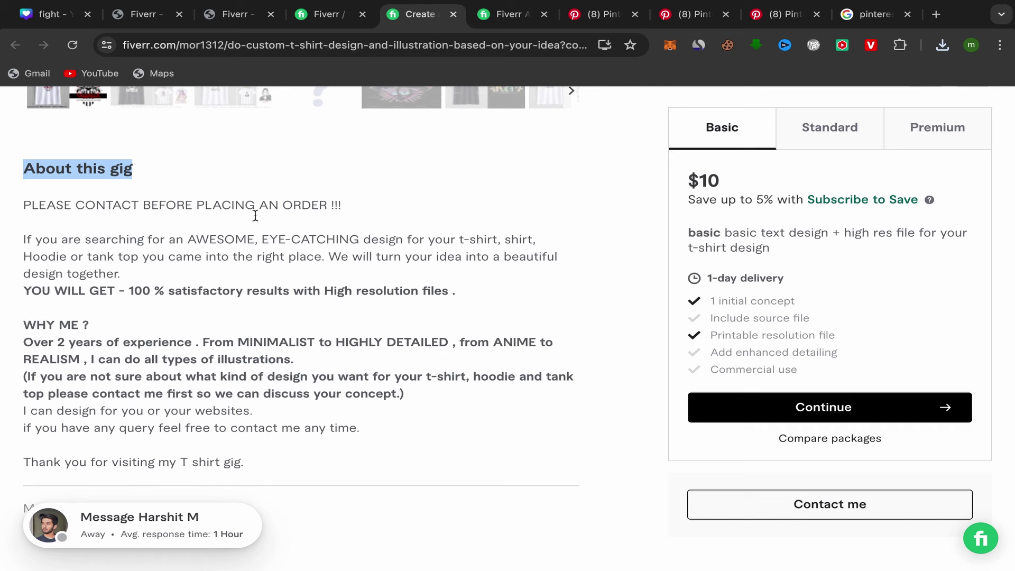
{"action": "scroll", "coordinate": [134, 257], "scroll_direction": "down", "scroll_amount": 1}
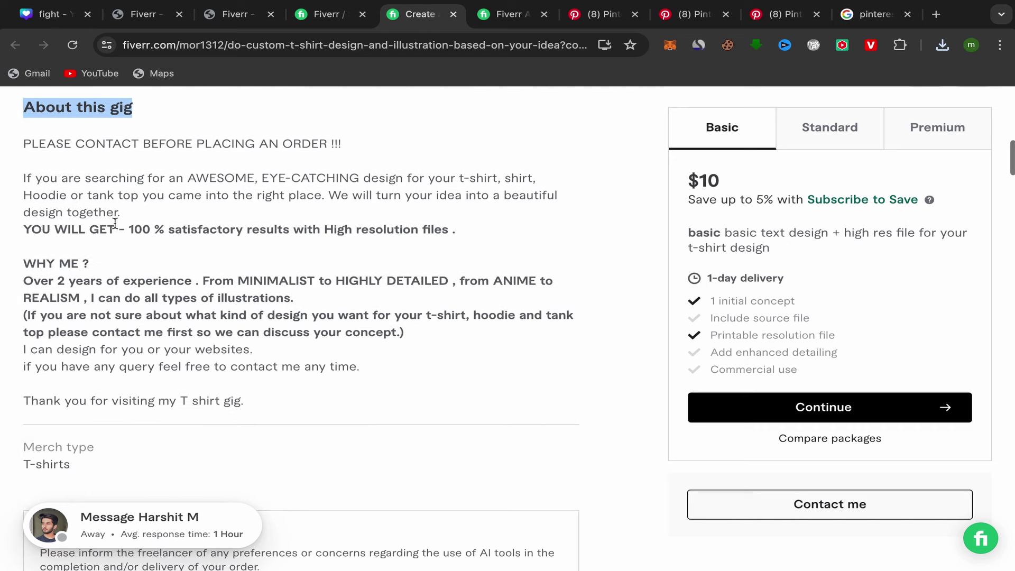
{"action": "left_click", "coordinate": [24, 178]}
{"action": "left_click_drag", "start_coordinate": [24, 178], "coordinate": [405, 370]}
{"action": "right_click", "coordinate": [216, 299]}
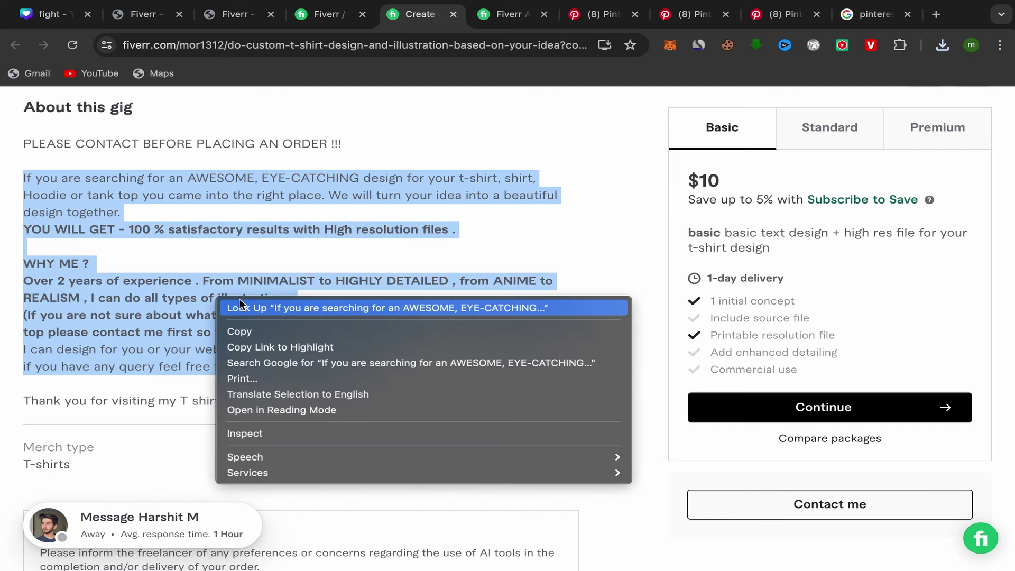
{"action": "left_click", "coordinate": [257, 333]}
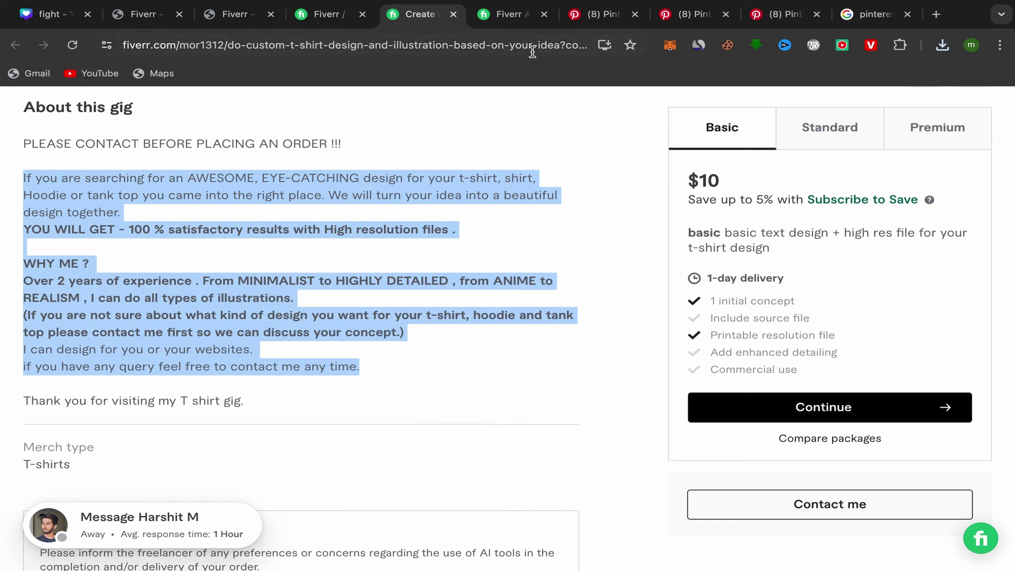
- Switch to the Pinterest Pin draft and paste the copied gig text as its description
{"action": "left_click", "coordinate": [597, 15]}
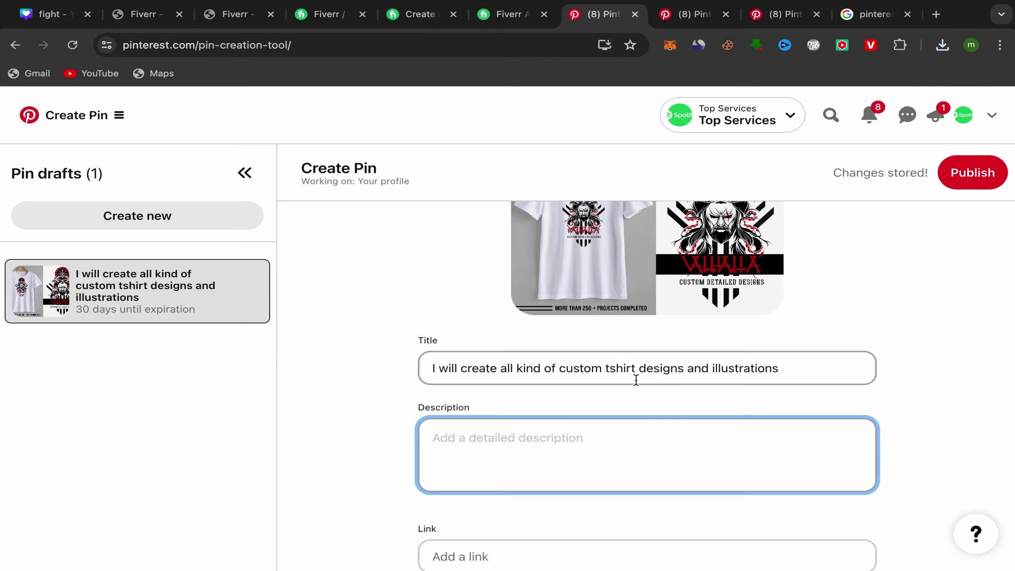
{"action": "right_click", "coordinate": [438, 443]}
{"action": "left_click", "coordinate": [461, 445]}
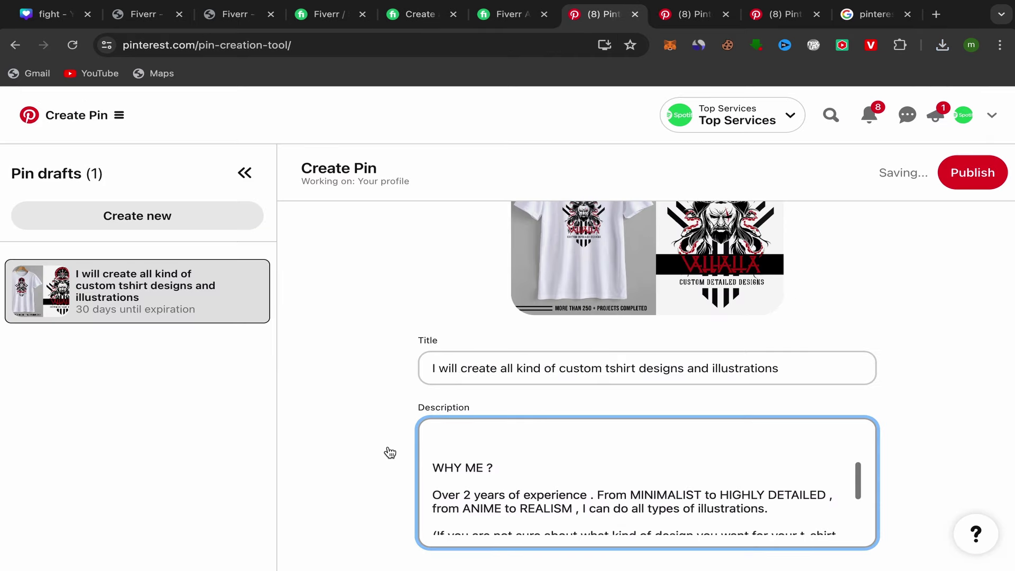
- Copy the Fiverr Pro (New plan) deep link from Fiverr Affiliates and paste it as the Pin's link
{"action": "scroll", "coordinate": [389, 452], "scroll_direction": "down", "scroll_amount": 5}
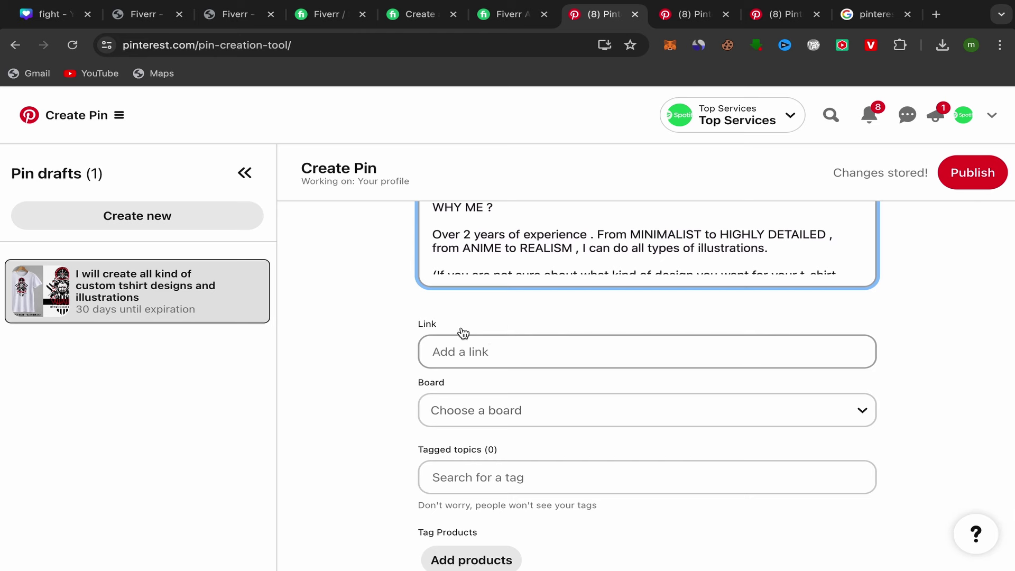
{"action": "left_click", "coordinate": [223, 22]}
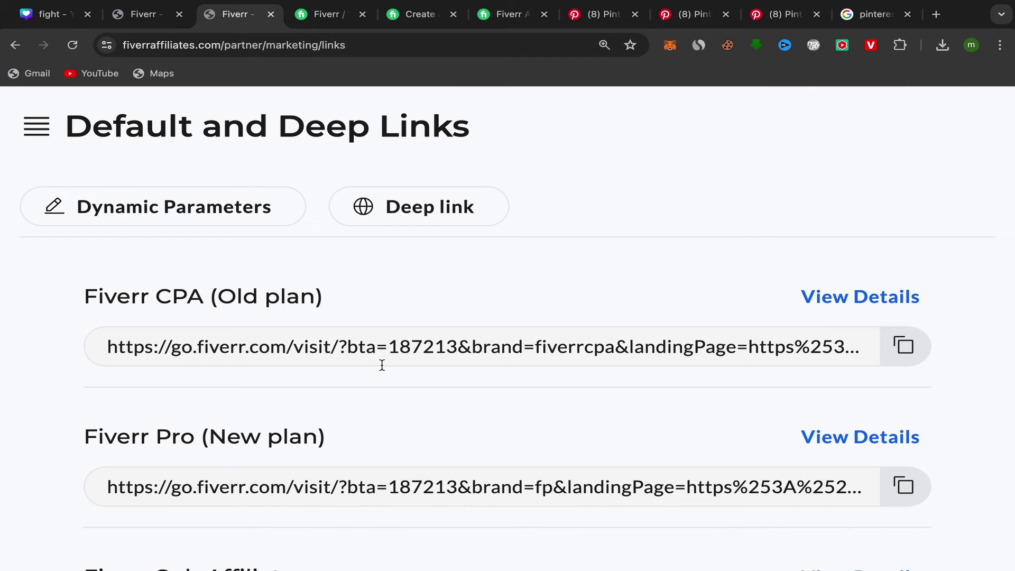
{"action": "scroll", "coordinate": [381, 365], "scroll_direction": "down", "scroll_amount": 1}
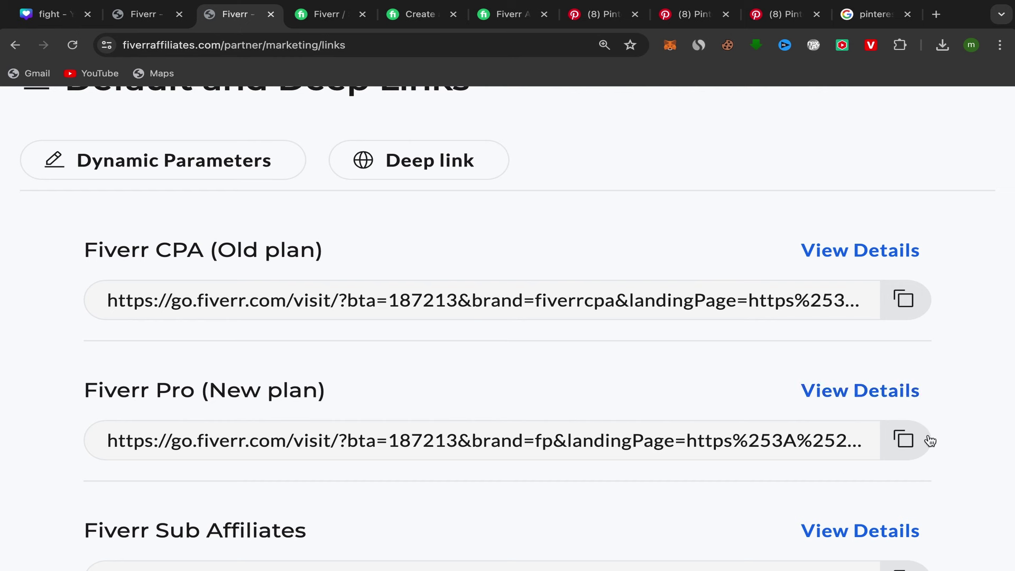
{"action": "left_click", "coordinate": [911, 437]}
{"action": "left_click", "coordinate": [600, 15]}
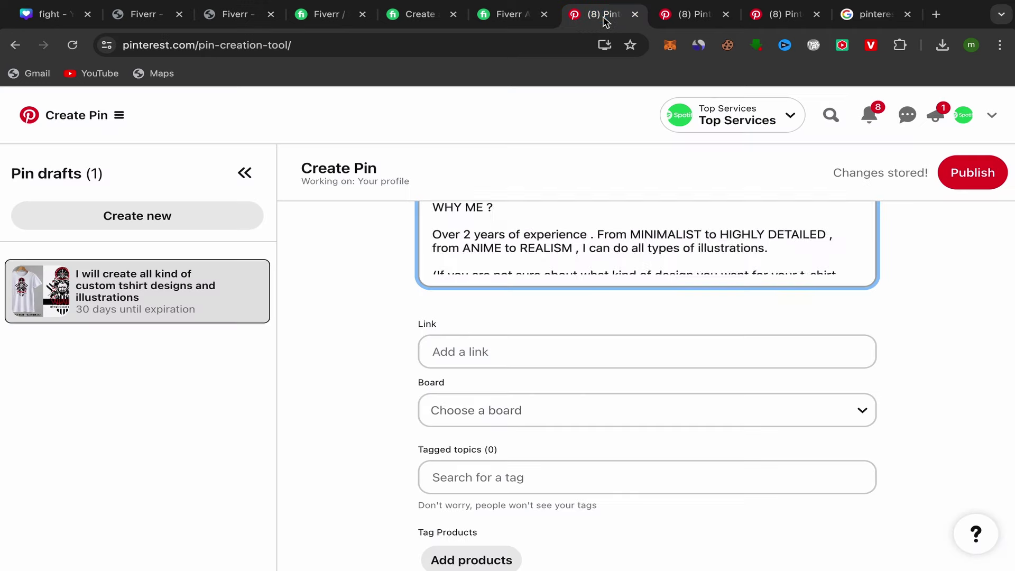
{"action": "left_click", "coordinate": [444, 351]}
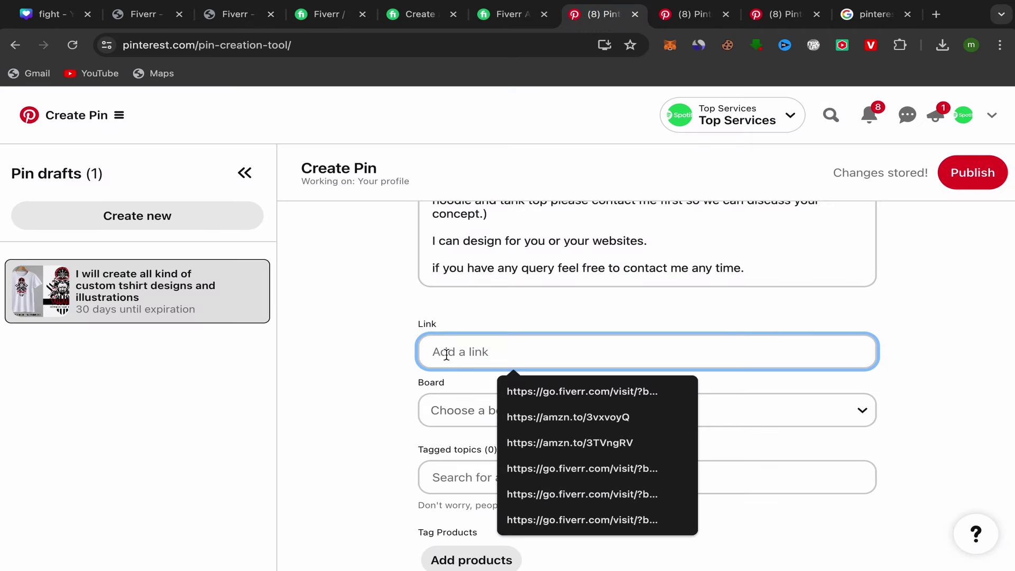
{"action": "right_click", "coordinate": [446, 354]}
{"action": "left_click", "coordinate": [467, 444]}
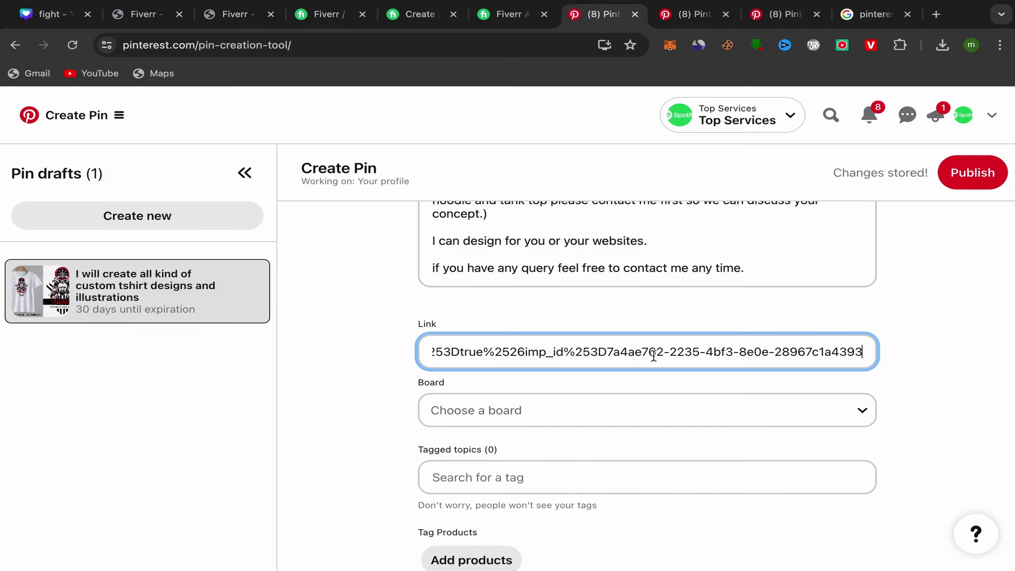
- Assign the Pin to the existing board "pinterest"
{"action": "scroll", "coordinate": [405, 402], "scroll_direction": "down", "scroll_amount": 1}
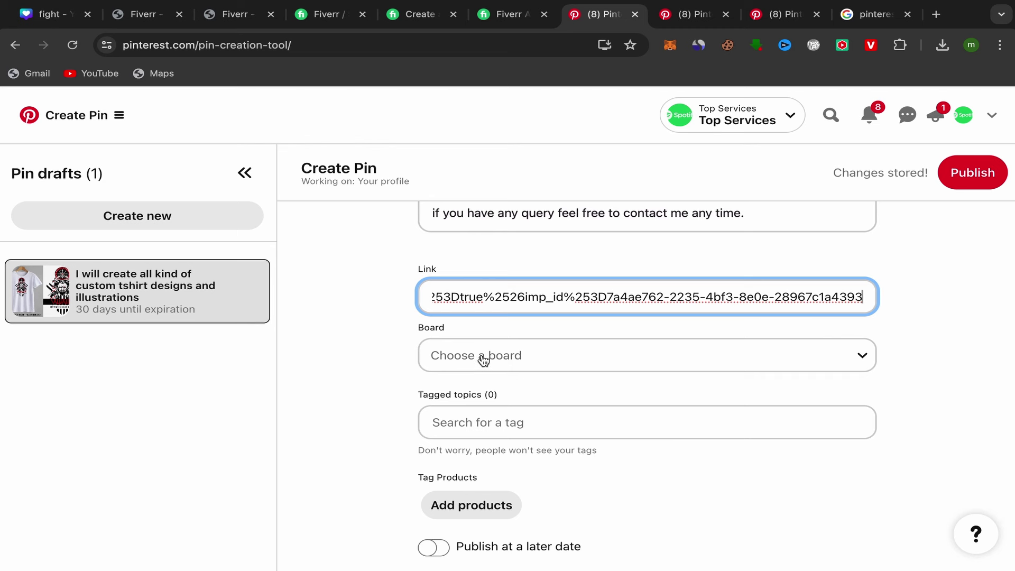
{"action": "left_click", "coordinate": [483, 360]}
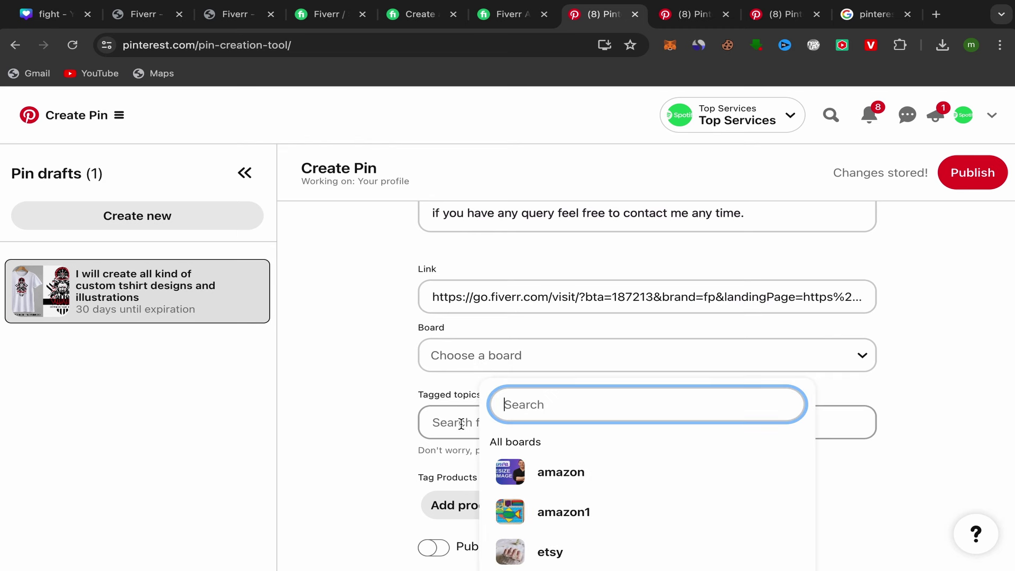
{"action": "scroll", "coordinate": [461, 423], "scroll_direction": "down", "scroll_amount": 1}
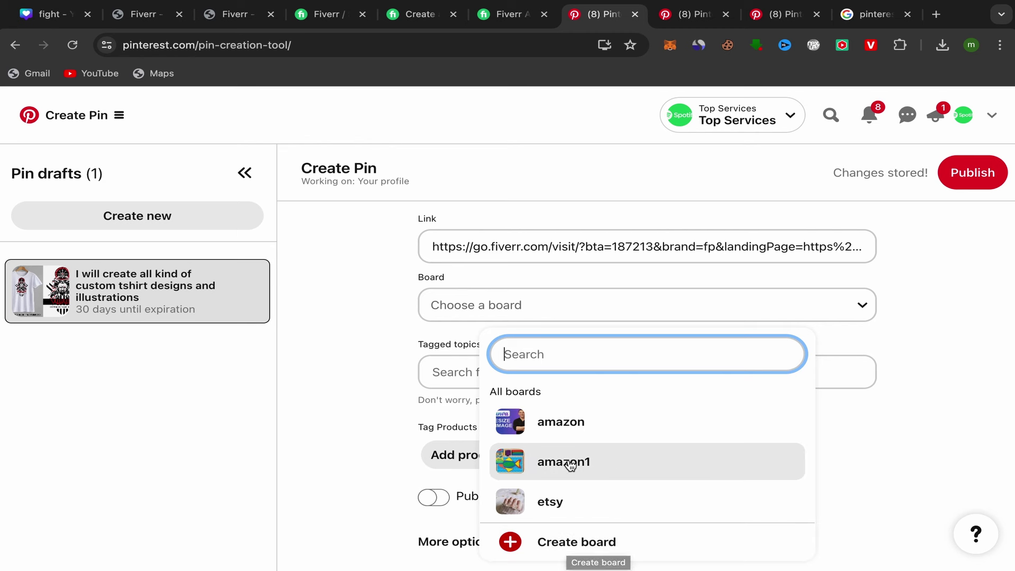
{"action": "scroll", "coordinate": [576, 468], "scroll_direction": "down", "scroll_amount": 2}
{"action": "scroll", "coordinate": [569, 470], "scroll_direction": "down", "scroll_amount": 1}
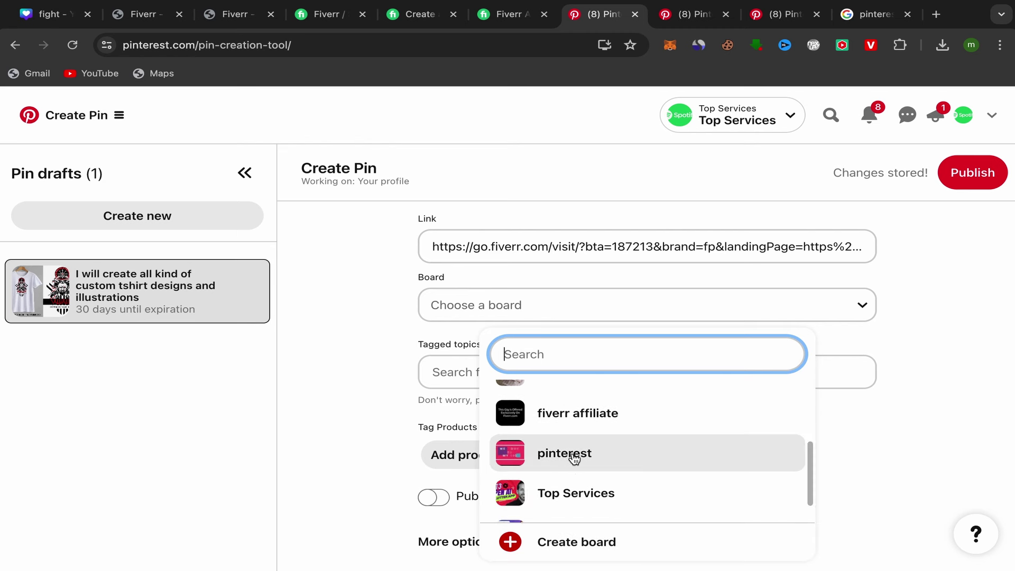
{"action": "left_click", "coordinate": [570, 454]}
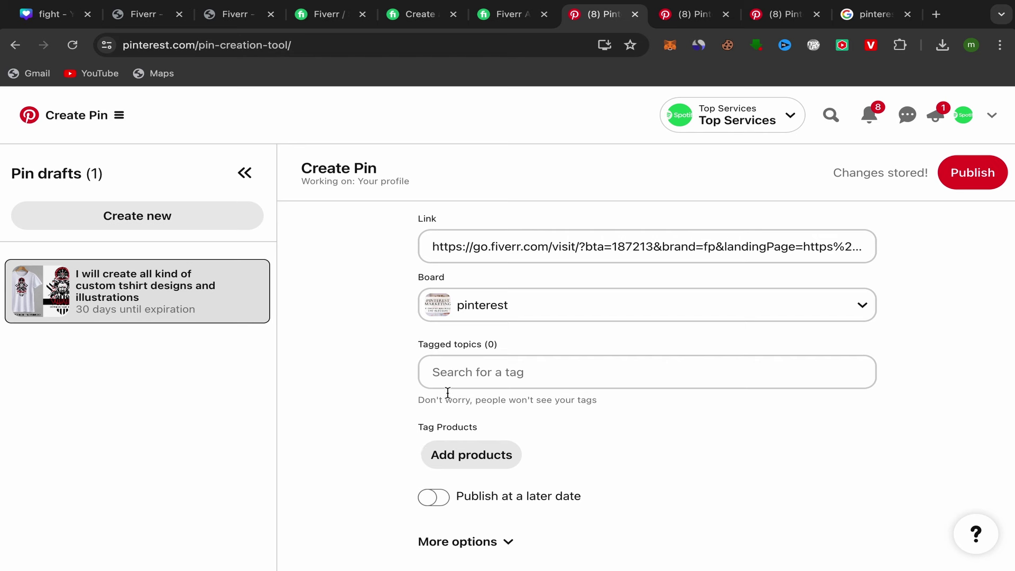
- Examine the interest graph and related trends for "tshirt printing design" in Pinterest Trends as keyword ideas for the Pin's tagged topics
{"action": "left_click", "coordinate": [460, 365]}
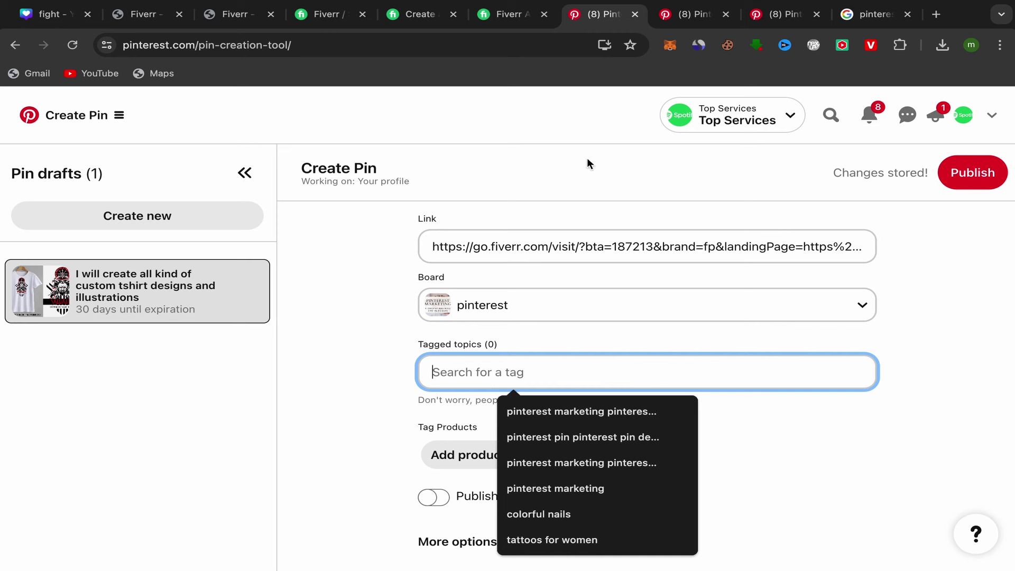
{"action": "left_click", "coordinate": [698, 17]}
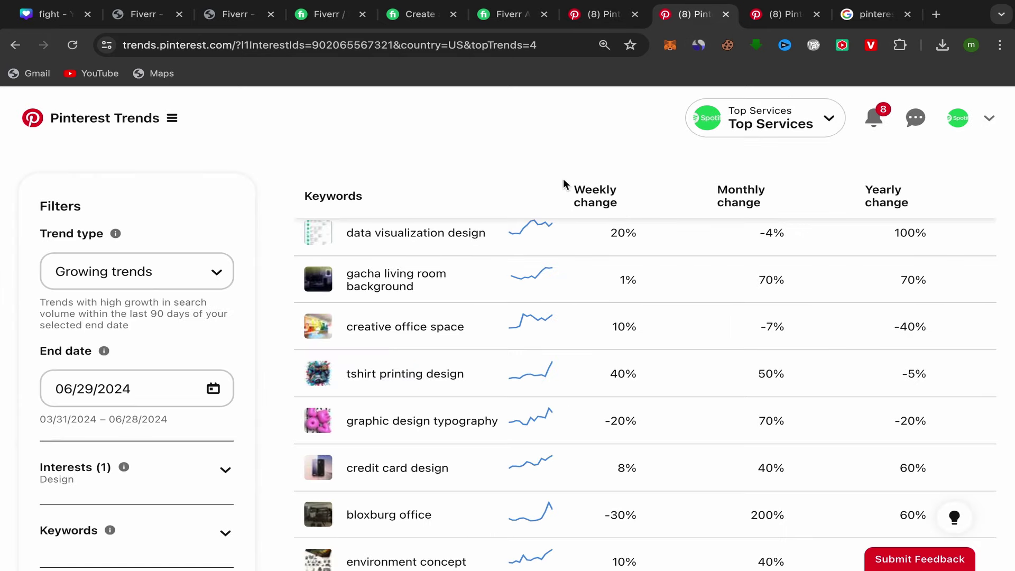
{"action": "scroll", "coordinate": [424, 287], "scroll_direction": "up", "scroll_amount": 15}
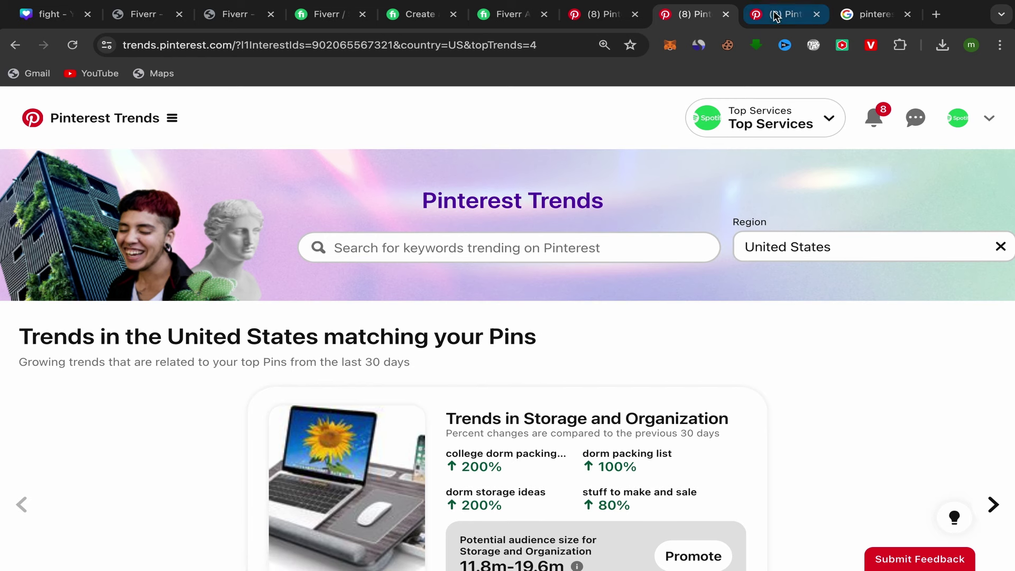
{"action": "left_click", "coordinate": [776, 16]}
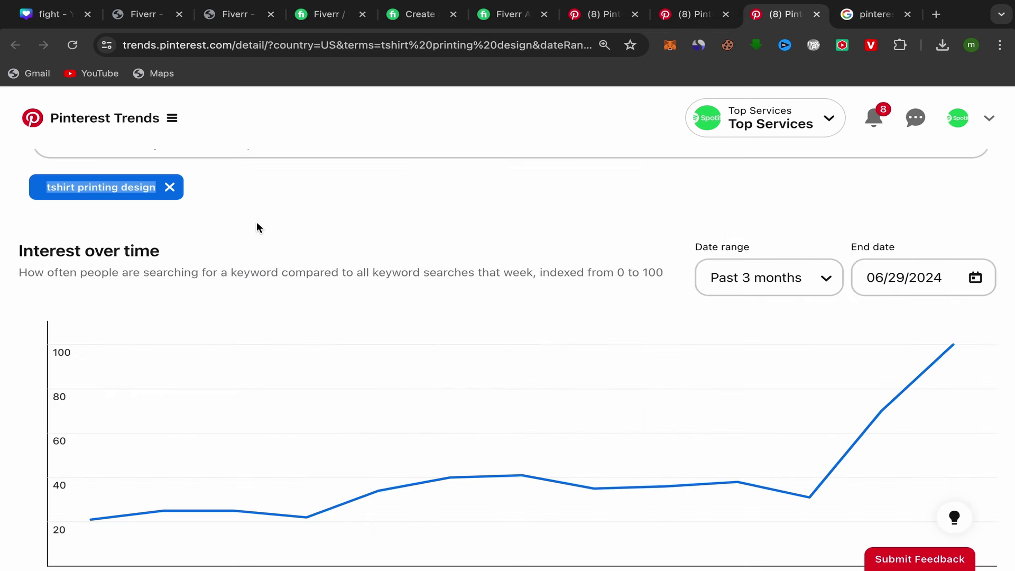
{"action": "scroll", "coordinate": [248, 222], "scroll_direction": "up", "scroll_amount": 2}
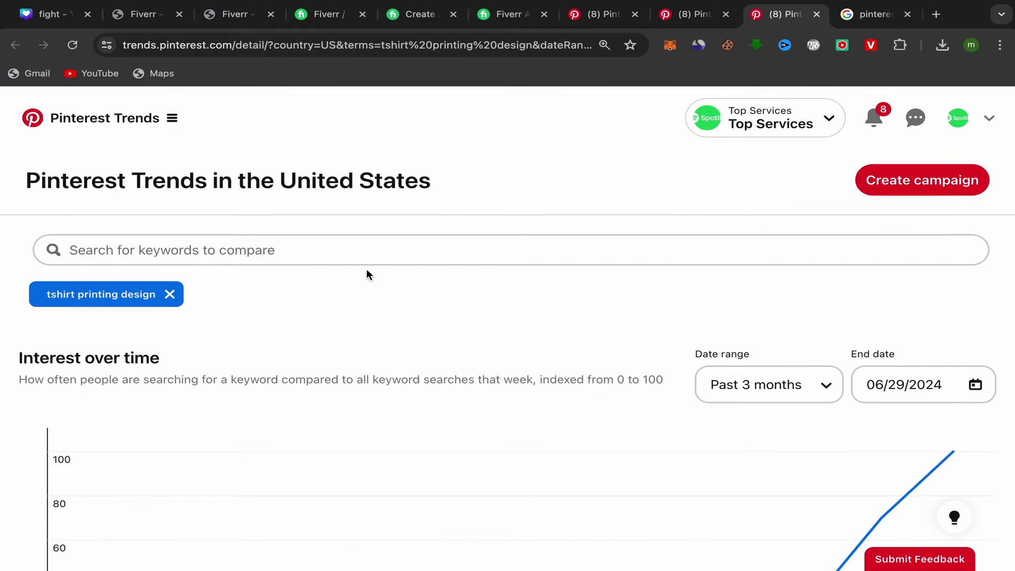
{"action": "scroll", "coordinate": [366, 269], "scroll_direction": "down", "scroll_amount": 2}
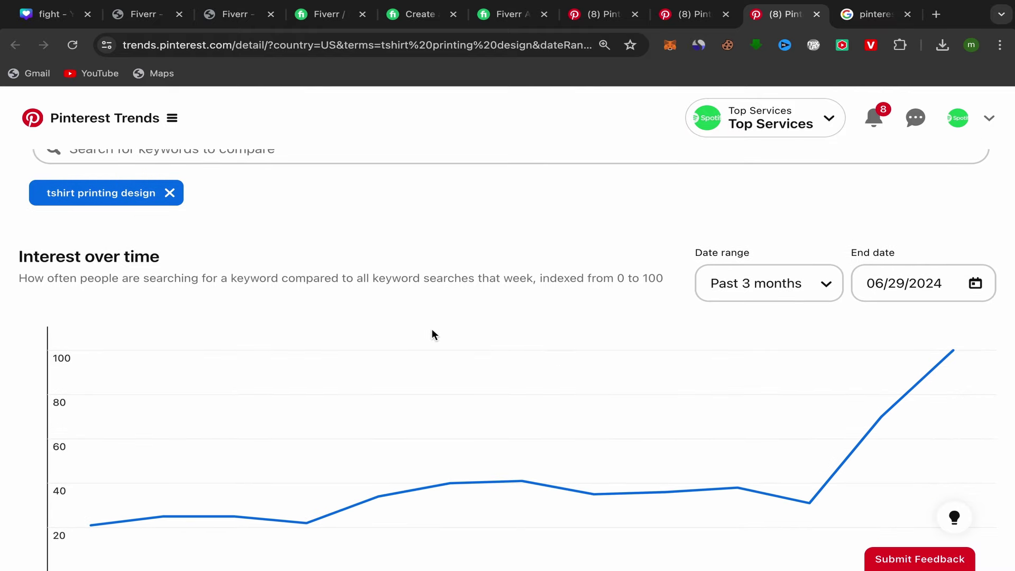
{"action": "scroll", "coordinate": [432, 334], "scroll_direction": "down", "scroll_amount": 5}
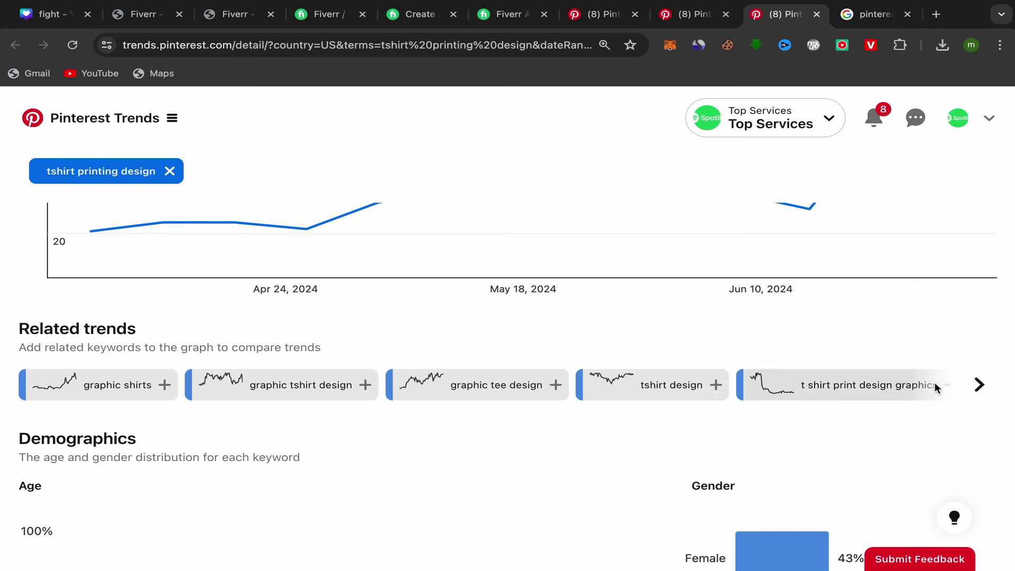
{"action": "left_click", "coordinate": [978, 385]}
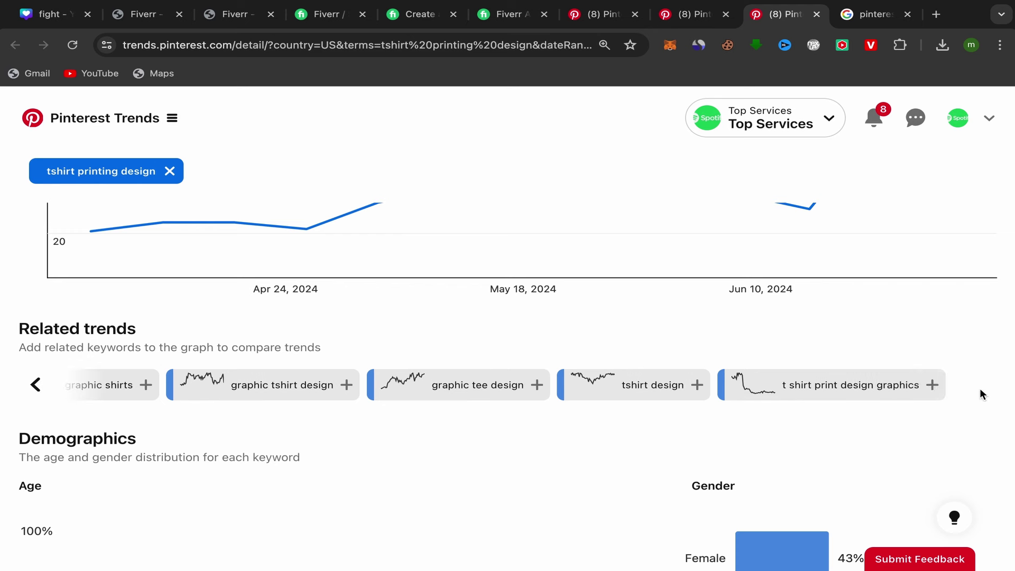
{"action": "scroll", "coordinate": [235, 220], "scroll_direction": "up", "scroll_amount": 1}
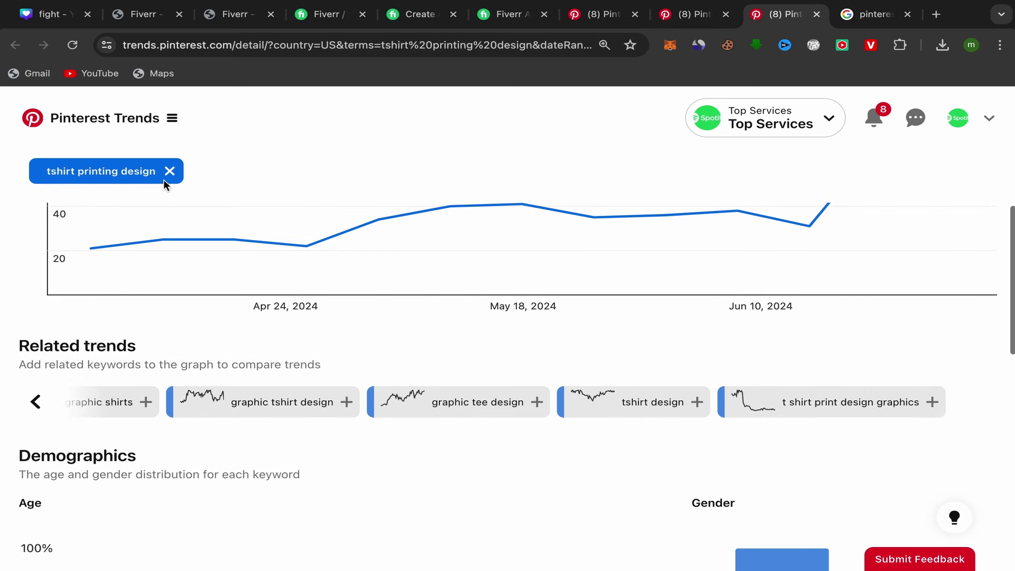
- Copy the keyword "tshirt printing design" from Pinterest Trends into the Pin draft's tagged topics search, and return to Pinterest Trends
{"action": "left_click_drag", "start_coordinate": [154, 174], "coordinate": [42, 172]}
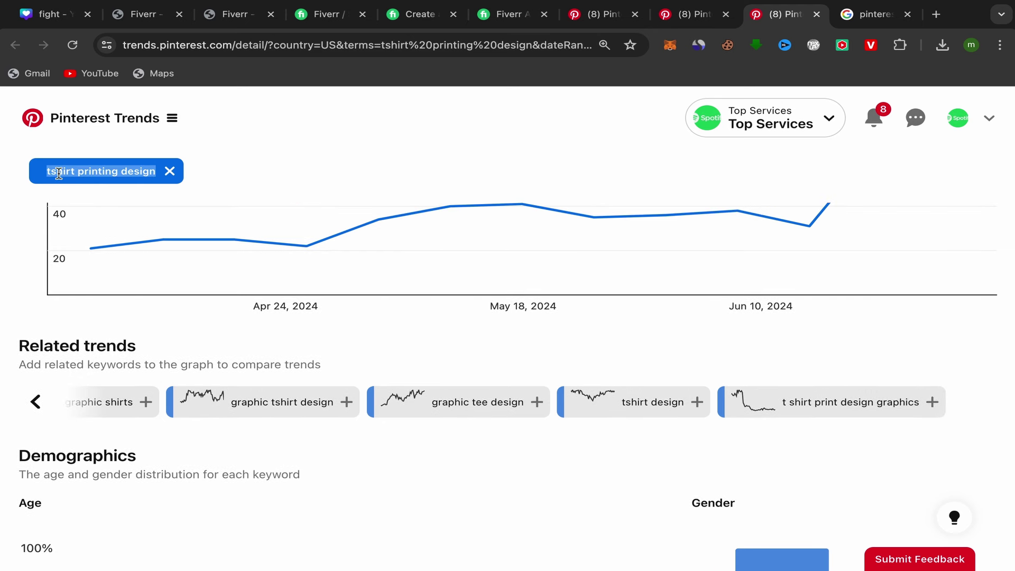
{"action": "right_click", "coordinate": [59, 173]}
{"action": "left_click", "coordinate": [85, 205]}
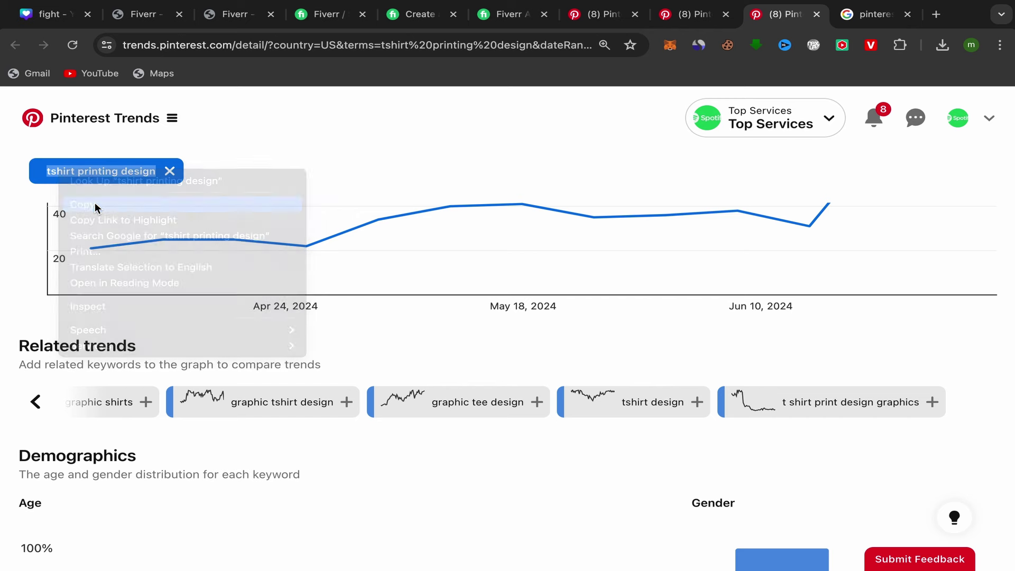
{"action": "left_click", "coordinate": [600, 14]}
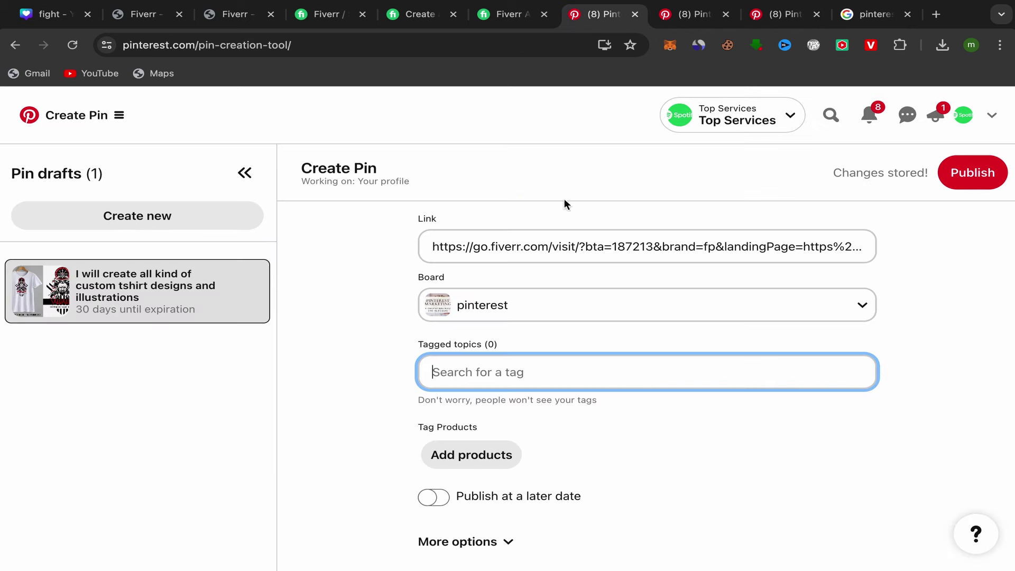
{"action": "right_click", "coordinate": [448, 371]}
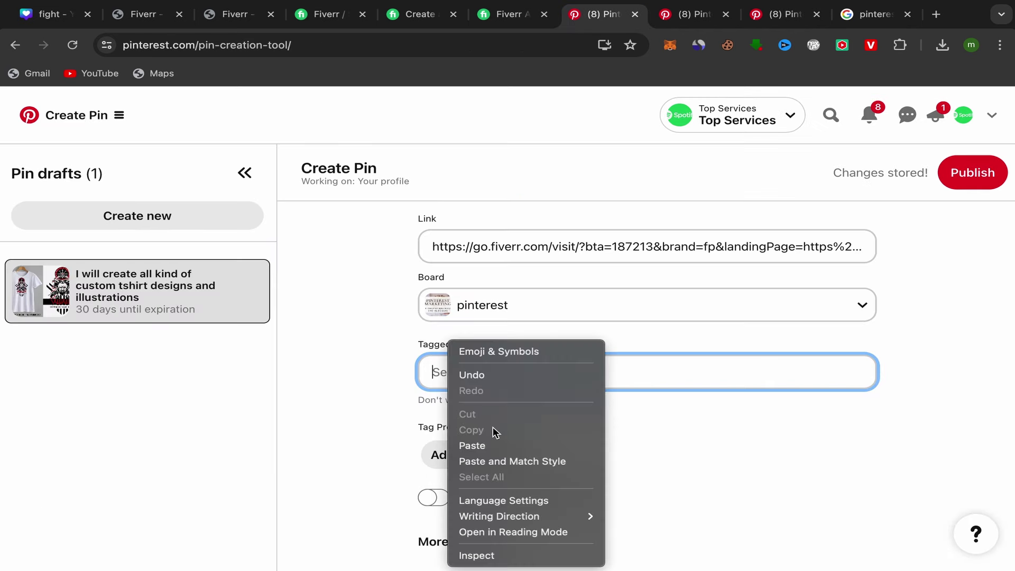
{"action": "left_click", "coordinate": [471, 442]}
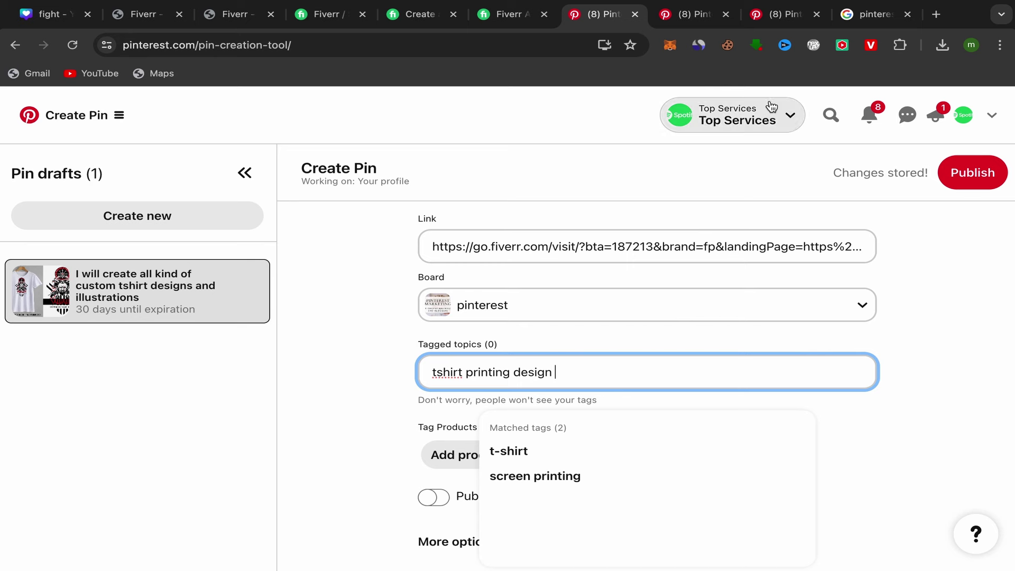
{"action": "left_click", "coordinate": [782, 15]}
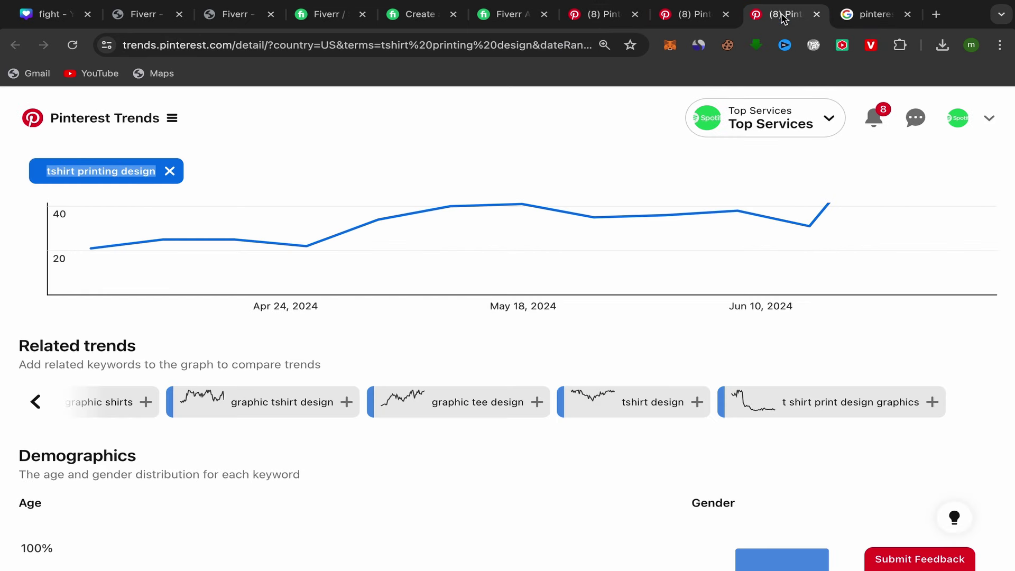